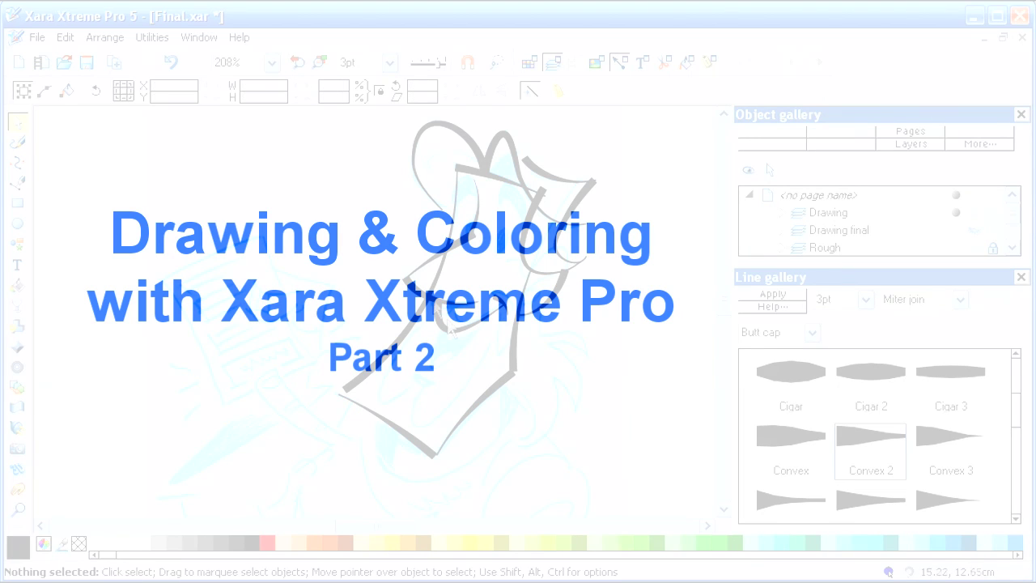
Step: Draw a solid black ellipse without outline, about 0.19 by 0.36 cm, over the sketched eye nearest the ear and tilt it slightly
{"action": "key", "text": "F3"}
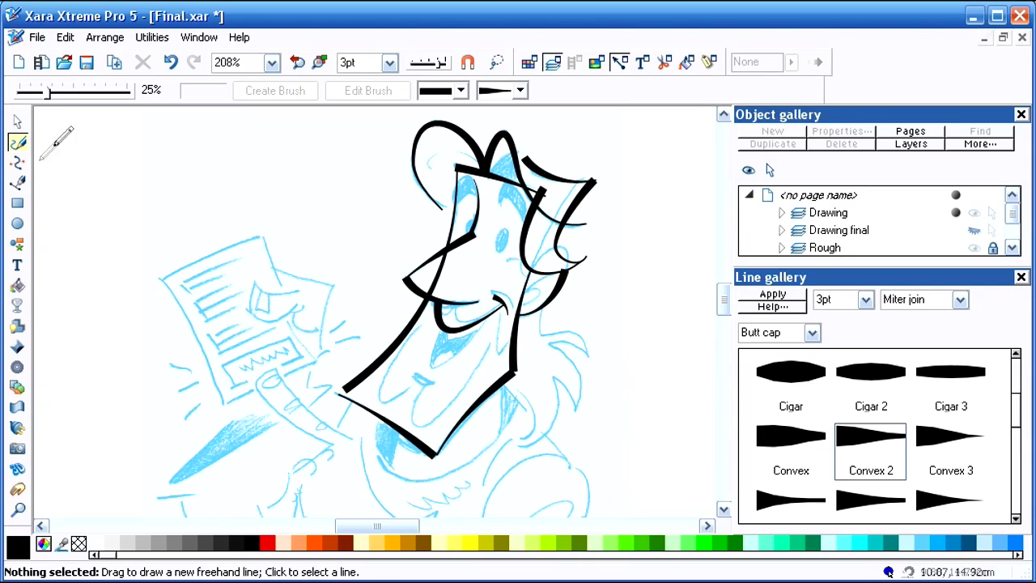
{"action": "left_click", "coordinate": [17, 223]}
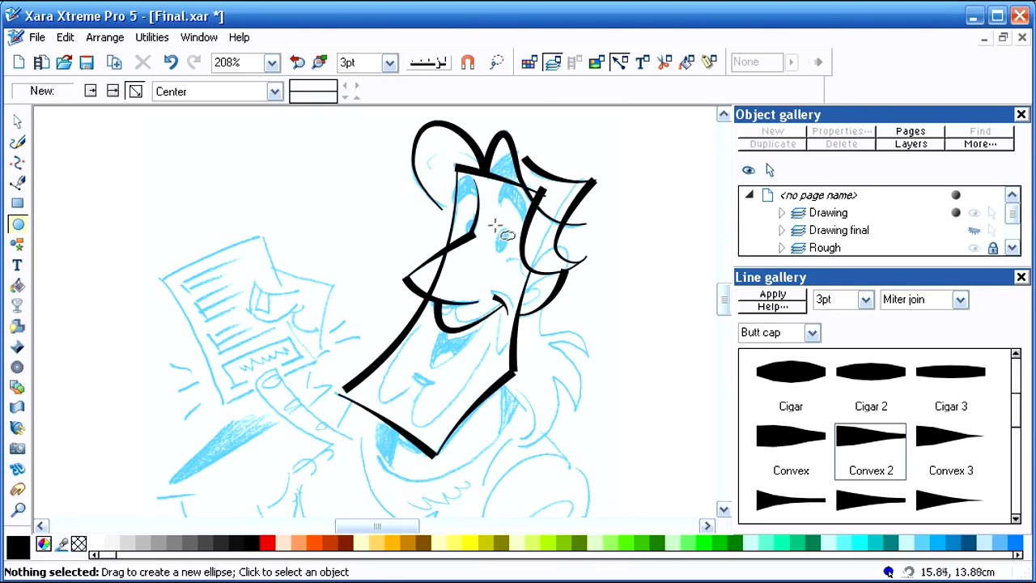
{"action": "left_click_drag", "start_coordinate": [502, 239], "coordinate": [510, 257]}
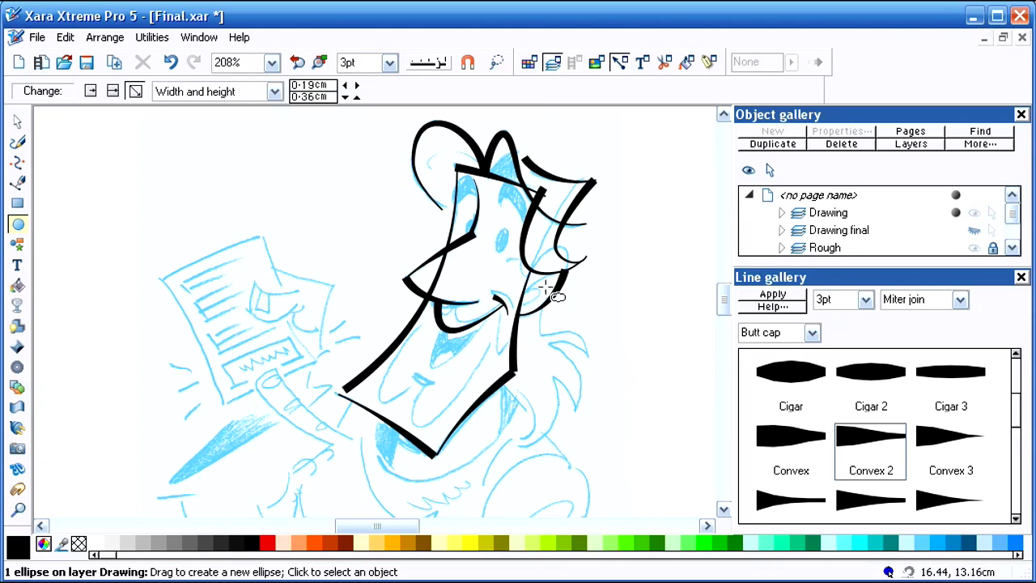
{"action": "left_click", "coordinate": [78, 546], "text": "shift"}
{"action": "key", "text": "F2"}
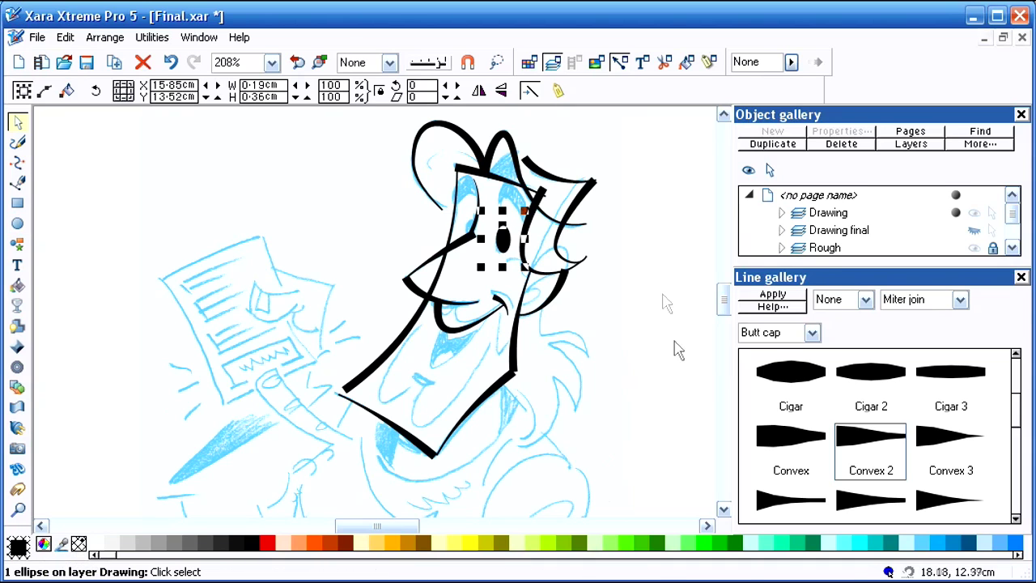
{"action": "left_click", "coordinate": [503, 239]}
{"action": "left_click_drag", "start_coordinate": [525, 266], "coordinate": [513, 260]}
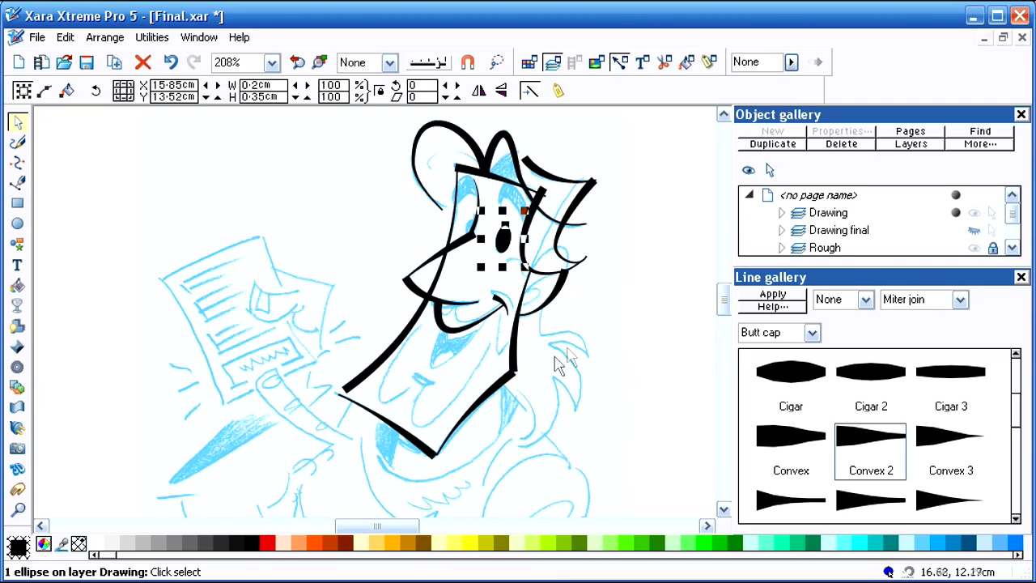
Step: Place a copy of the black pupil over the sketched eye beside the nose
{"action": "left_click", "coordinate": [627, 322]}
{"action": "left_click_drag", "start_coordinate": [503, 243], "coordinate": [479, 241]}
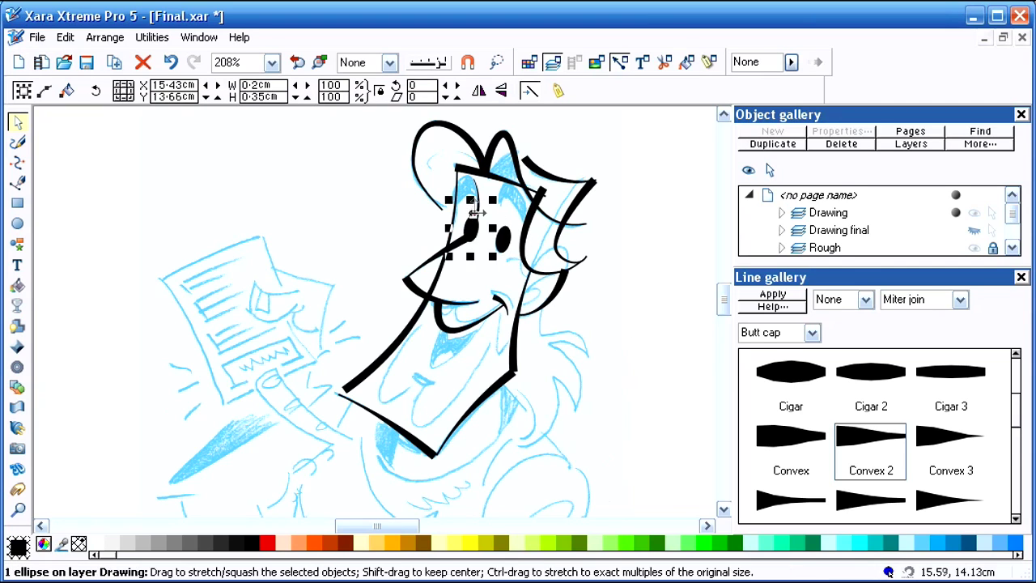
{"action": "left_click_drag", "start_coordinate": [444, 197], "coordinate": [445, 198]}
{"action": "left_click", "coordinate": [698, 398]}
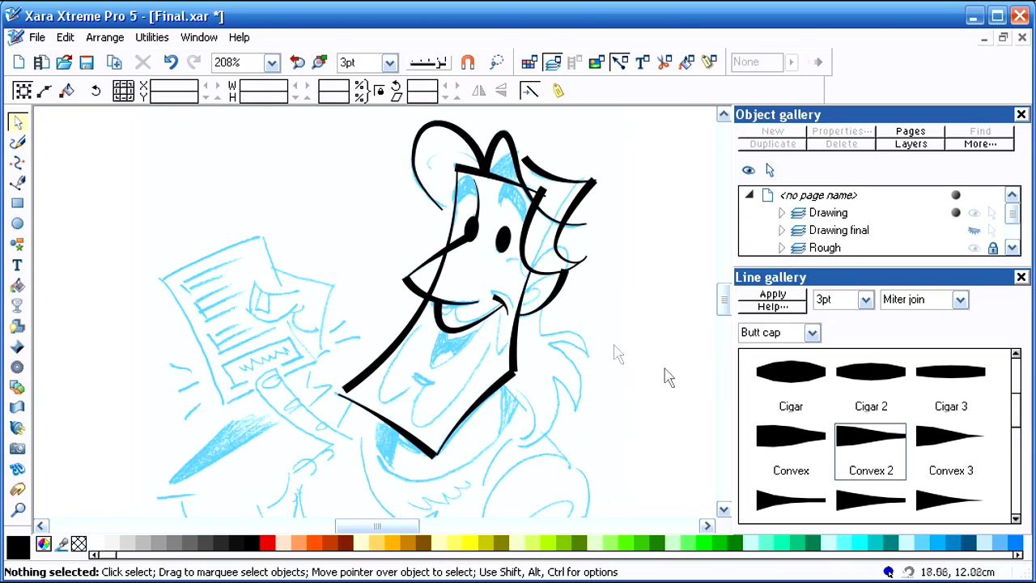
Step: Trace the hair tufts behind the jaw and the short strokes below the mouth with tapered freehand lines
{"action": "key", "text": "F3"}
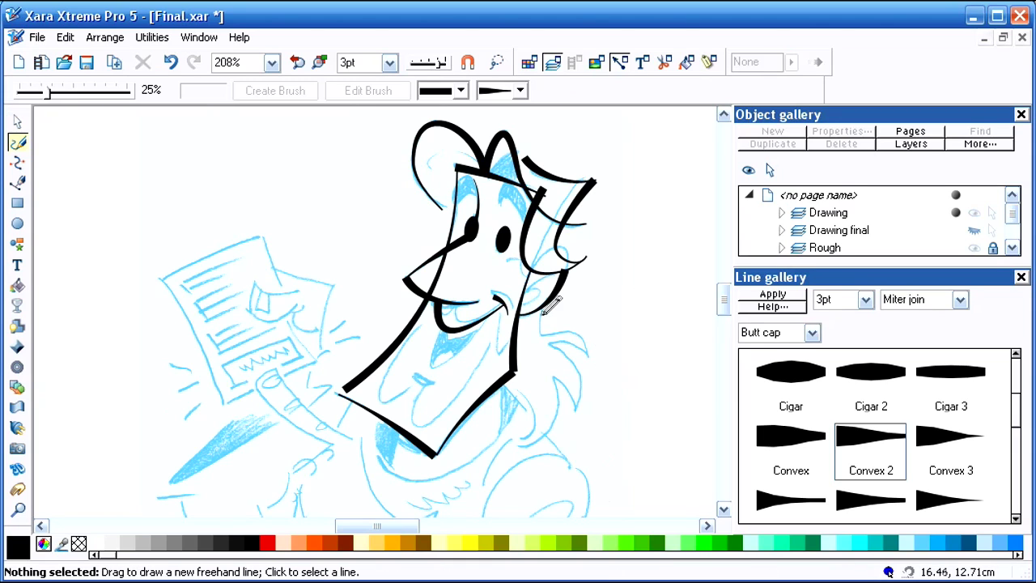
{"action": "mouse_move", "coordinate": [542, 327]}
{"action": "left_mouse_down"}
{"action": "mouse_move", "coordinate": [575, 332]}
{"action": "mouse_move", "coordinate": [585, 351]}
{"action": "mouse_move", "coordinate": [545, 344]}
{"action": "mouse_move", "coordinate": [565, 348]}
{"action": "mouse_move", "coordinate": [575, 368]}
{"action": "mouse_move", "coordinate": [573, 410]}
{"action": "mouse_move", "coordinate": [554, 377]}
{"action": "left_mouse_up"}
{"action": "left_click", "coordinate": [626, 376]}
{"action": "key", "text": "Escape"}
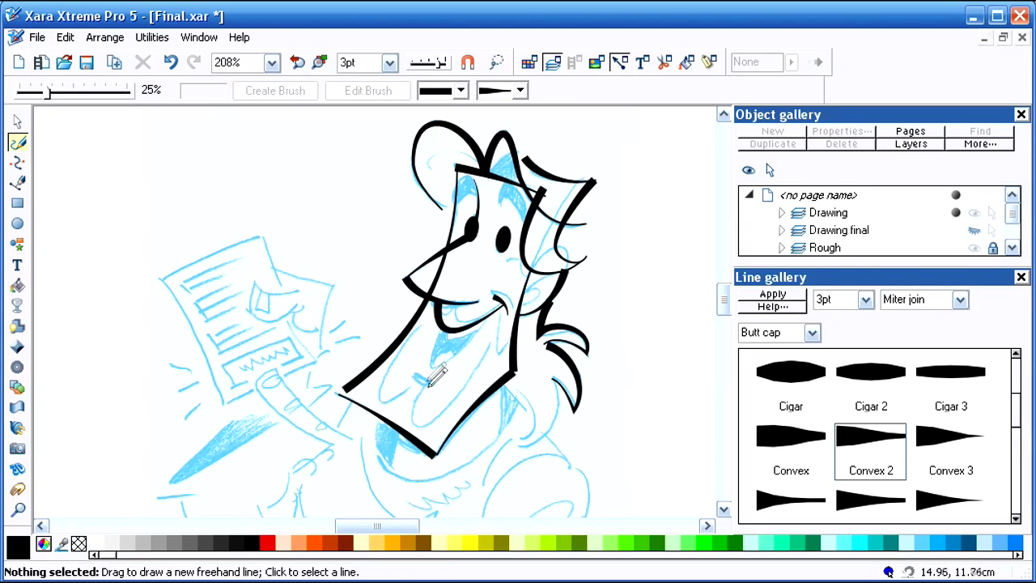
{"action": "left_click_drag", "start_coordinate": [411, 370], "coordinate": [435, 379]}
{"action": "left_click", "coordinate": [473, 366]}
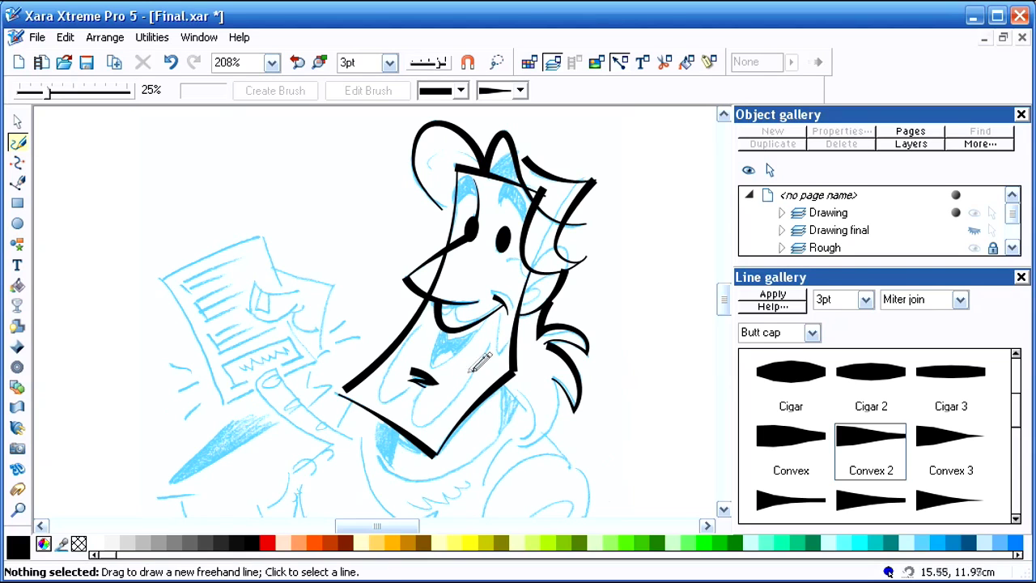
Step: Trace the curve from the nose side of the mouth down to the short strokes, refine its shape and make it 2 pt wide
{"action": "mouse_move", "coordinate": [424, 320]}
{"action": "left_mouse_down"}
{"action": "mouse_move", "coordinate": [383, 388]}
{"action": "mouse_move", "coordinate": [409, 387]}
{"action": "left_mouse_up"}
{"action": "key", "text": "F4"}
{"action": "left_click_drag", "start_coordinate": [404, 350], "coordinate": [397, 360]}
{"action": "left_click", "coordinate": [422, 326]}
{"action": "left_click_drag", "start_coordinate": [421, 325], "coordinate": [419, 329]}
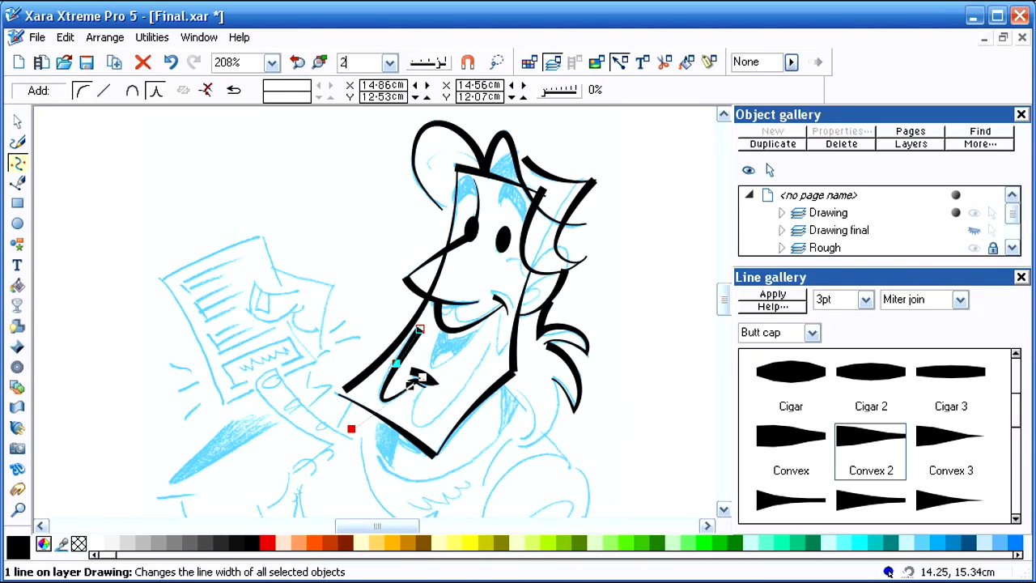
{"action": "key", "text": "F2"}
{"action": "left_click", "coordinate": [642, 386]}
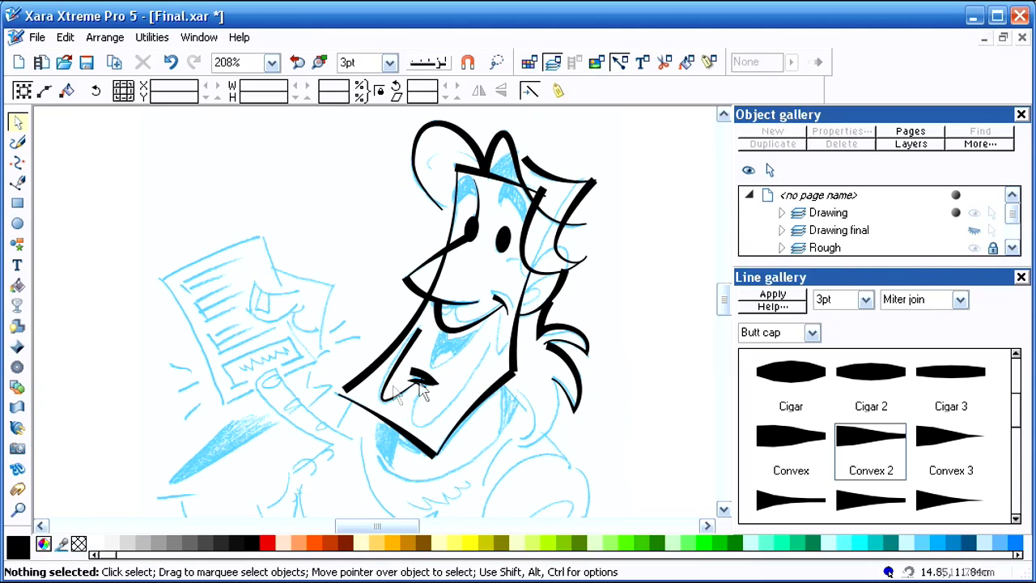
Step: Reverse the path direction of the new mouth curve so its taper runs the opposite way
{"action": "left_click", "coordinate": [402, 395]}
{"action": "key", "text": "F4"}
{"action": "left_click", "coordinate": [236, 93]}
{"action": "key", "text": "F2"}
{"action": "left_click", "coordinate": [649, 385]}
{"action": "left_click", "coordinate": [657, 394]}
Step: Trace the matching curve from the short mouth strokes up towards the ear and refine its points to follow the sketch
{"action": "key", "text": "F3"}
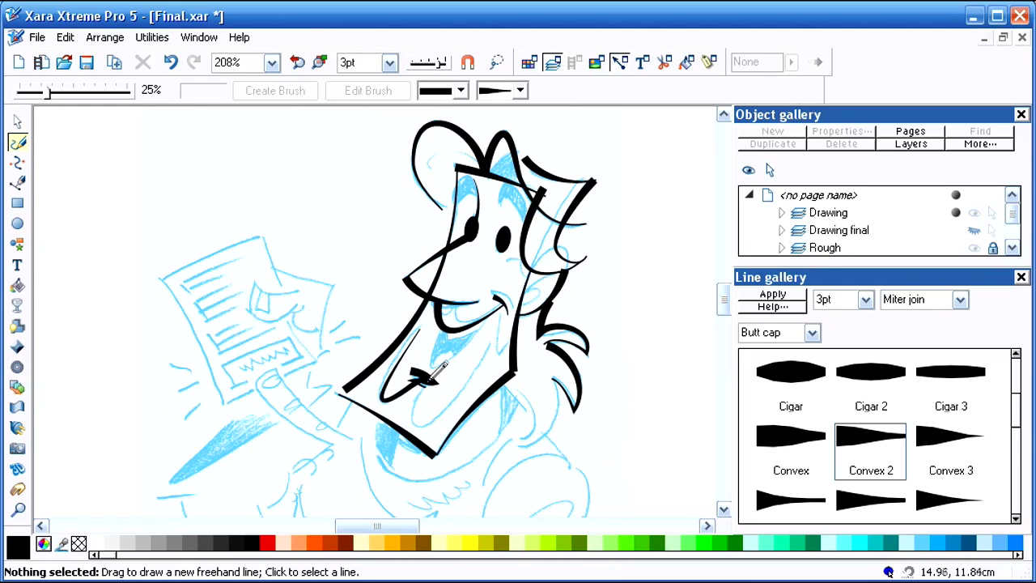
{"action": "mouse_move", "coordinate": [423, 385]}
{"action": "left_mouse_down"}
{"action": "mouse_move", "coordinate": [414, 416]}
{"action": "mouse_move", "coordinate": [429, 417]}
{"action": "mouse_move", "coordinate": [455, 405]}
{"action": "mouse_move", "coordinate": [494, 334]}
{"action": "left_mouse_up"}
{"action": "key", "text": "F4"}
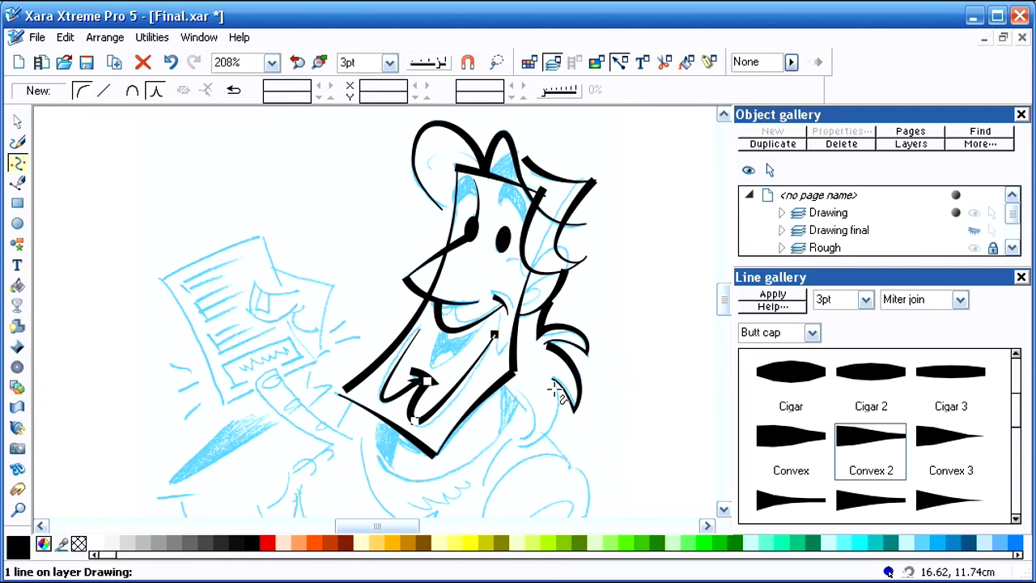
{"action": "left_click", "coordinate": [418, 420]}
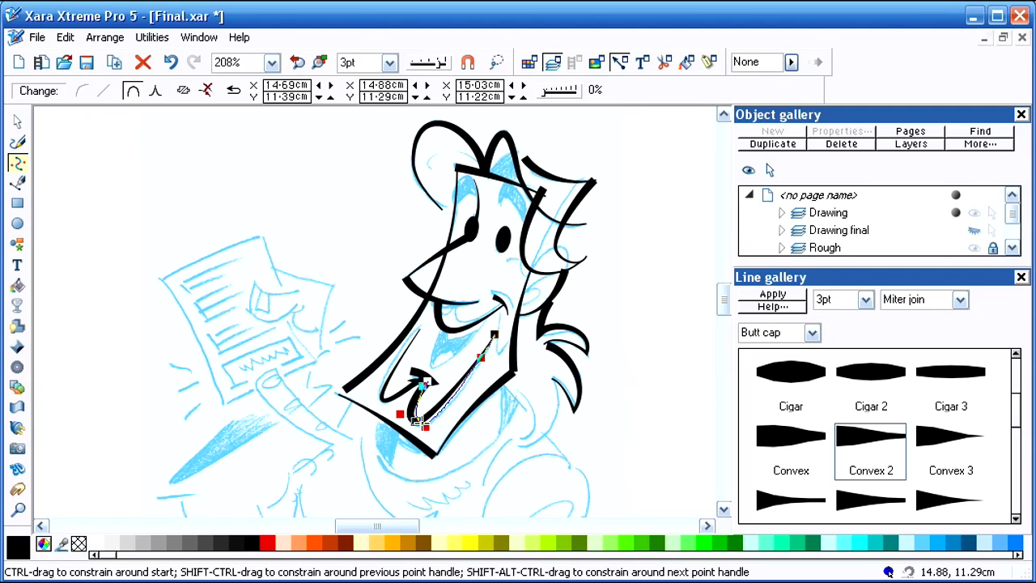
{"action": "left_click_drag", "start_coordinate": [490, 364], "coordinate": [490, 361]}
{"action": "key", "text": "F2"}
{"action": "left_click", "coordinate": [663, 394]}
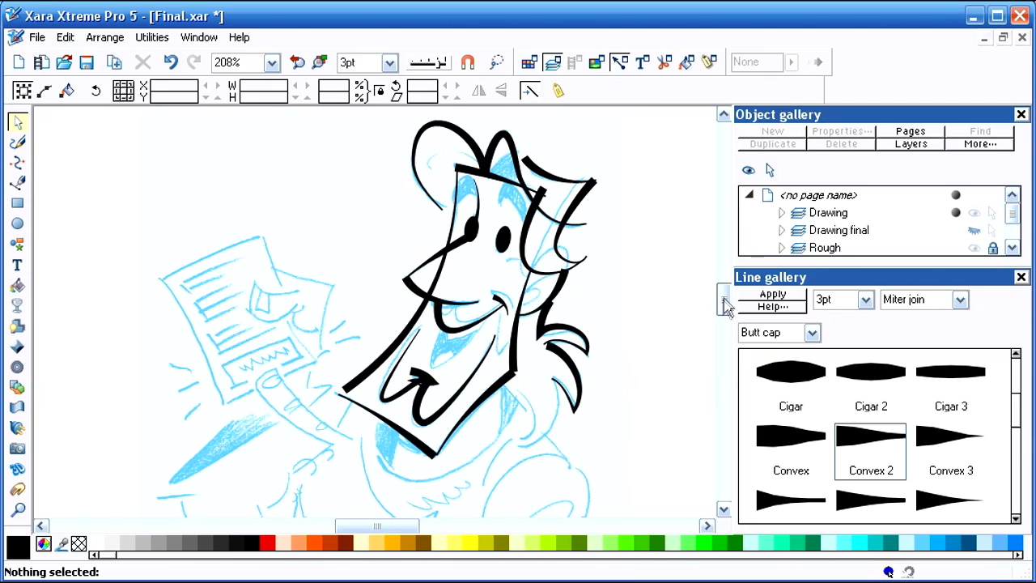
Step: Trace the rounded top and inner side of the sleeve below the hair tufts with a tapered freehand line
{"action": "scroll", "coordinate": [721, 300], "scroll_direction": "down", "scroll_amount": 3}
{"action": "key", "text": "F3"}
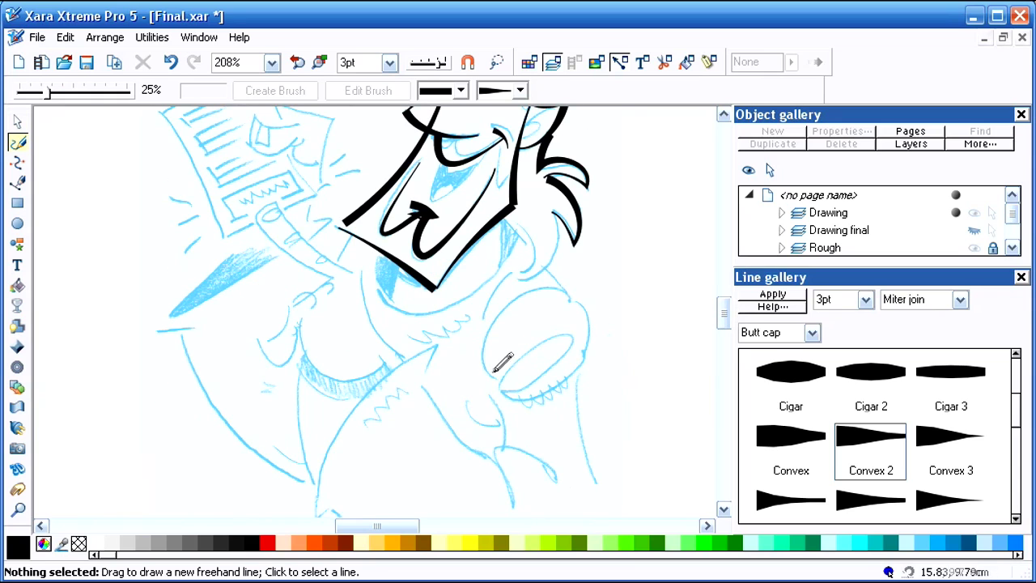
{"action": "left_click_drag", "start_coordinate": [491, 375], "coordinate": [492, 324]}
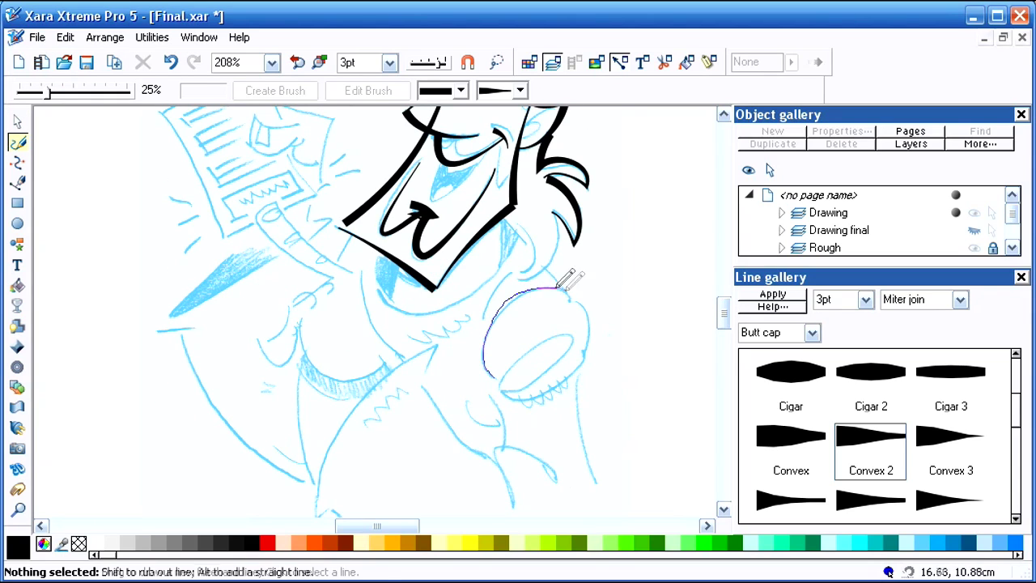
{"action": "left_click_drag", "start_coordinate": [574, 280], "coordinate": [575, 285]}
{"action": "left_click", "coordinate": [620, 300]}
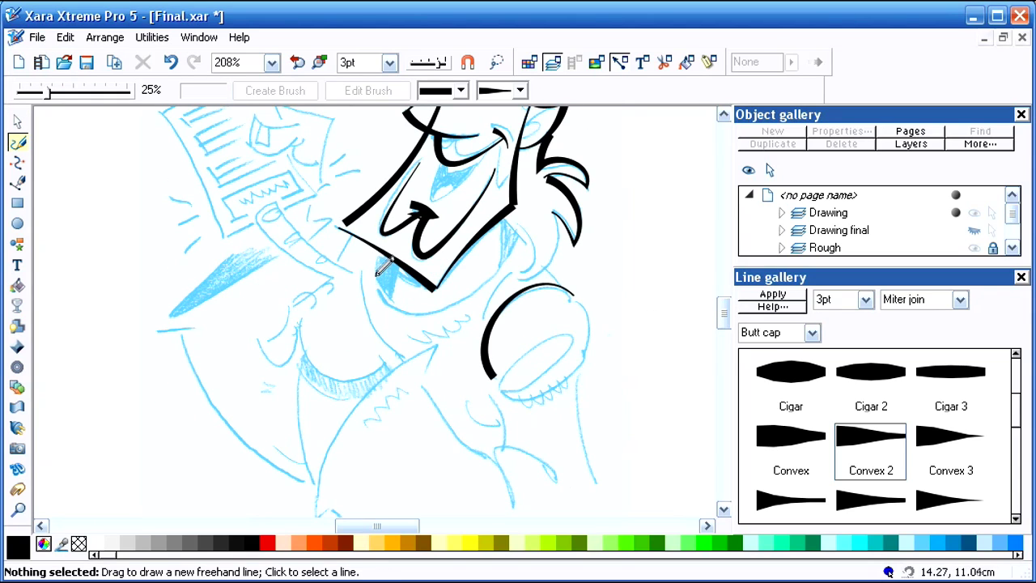
Step: Trace the collar curve under the chin and the short lines joining each end of it to the jaw
{"action": "mouse_move", "coordinate": [377, 285]}
{"action": "left_mouse_down"}
{"action": "mouse_move", "coordinate": [421, 312]}
{"action": "mouse_move", "coordinate": [473, 289]}
{"action": "mouse_move", "coordinate": [518, 237]}
{"action": "mouse_move", "coordinate": [502, 264]}
{"action": "left_mouse_up"}
{"action": "left_click", "coordinate": [648, 295]}
{"action": "key", "text": "F2"}
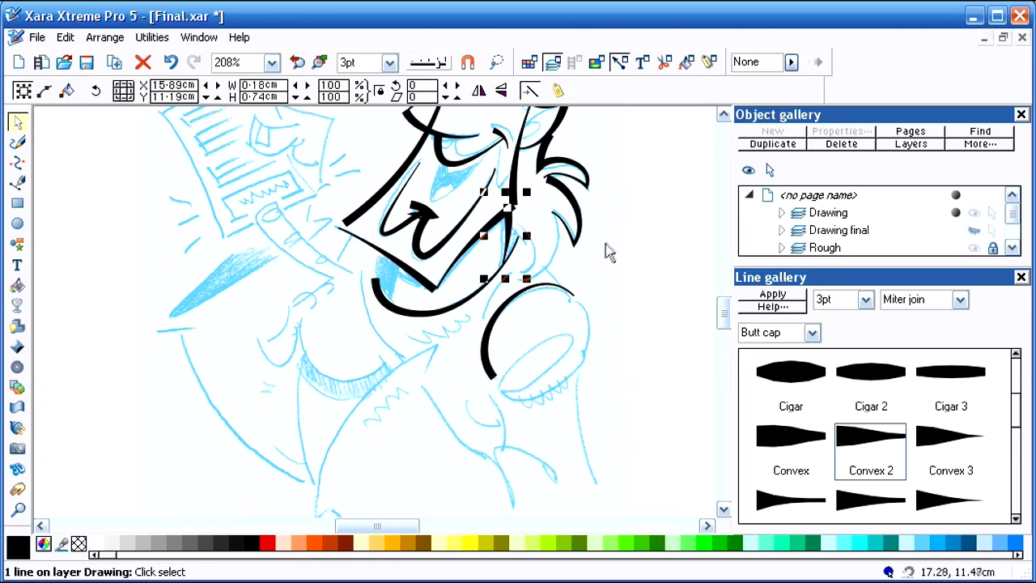
{"action": "key", "text": "Escape"}
{"action": "key", "text": "F3"}
{"action": "left_click_drag", "start_coordinate": [399, 293], "coordinate": [421, 250]}
{"action": "key", "text": "Escape"}
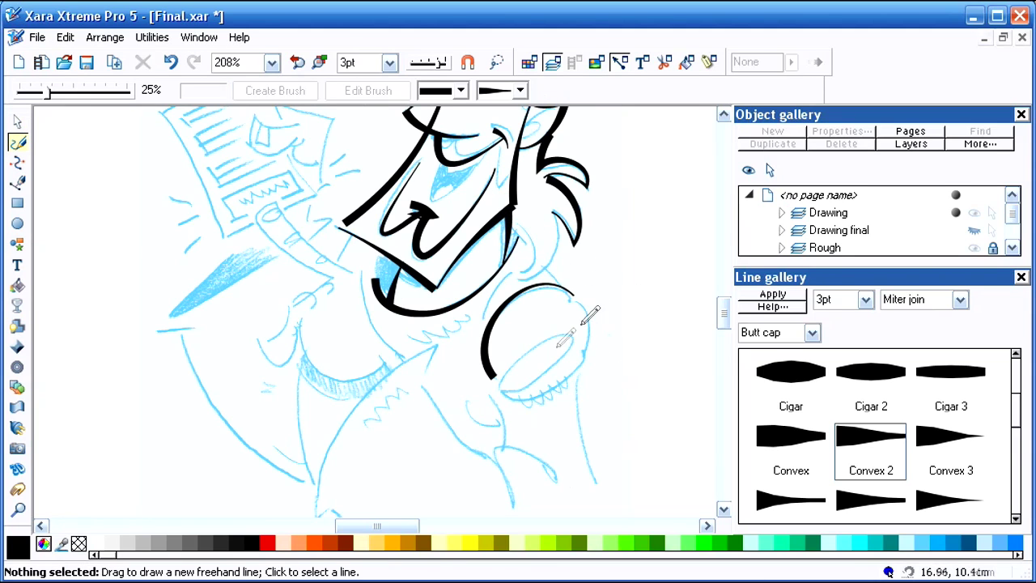
Step: Trace the inner loop of the sleeve opening and the thick lower edge of the cuff
{"action": "mouse_move", "coordinate": [506, 380]}
{"action": "left_mouse_down"}
{"action": "mouse_move", "coordinate": [534, 346]}
{"action": "mouse_move", "coordinate": [562, 336]}
{"action": "mouse_move", "coordinate": [572, 345]}
{"action": "mouse_move", "coordinate": [549, 377]}
{"action": "mouse_move", "coordinate": [508, 391]}
{"action": "left_mouse_up"}
{"action": "key", "text": "Escape"}
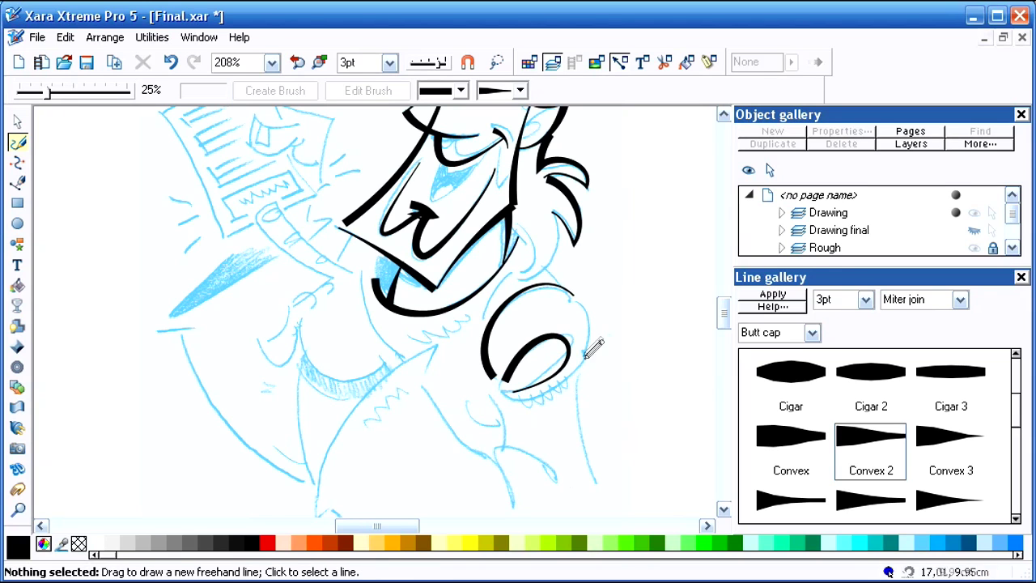
{"action": "mouse_move", "coordinate": [584, 361]}
{"action": "left_mouse_down"}
{"action": "mouse_move", "coordinate": [556, 394]}
{"action": "mouse_move", "coordinate": [504, 397]}
{"action": "left_mouse_up"}
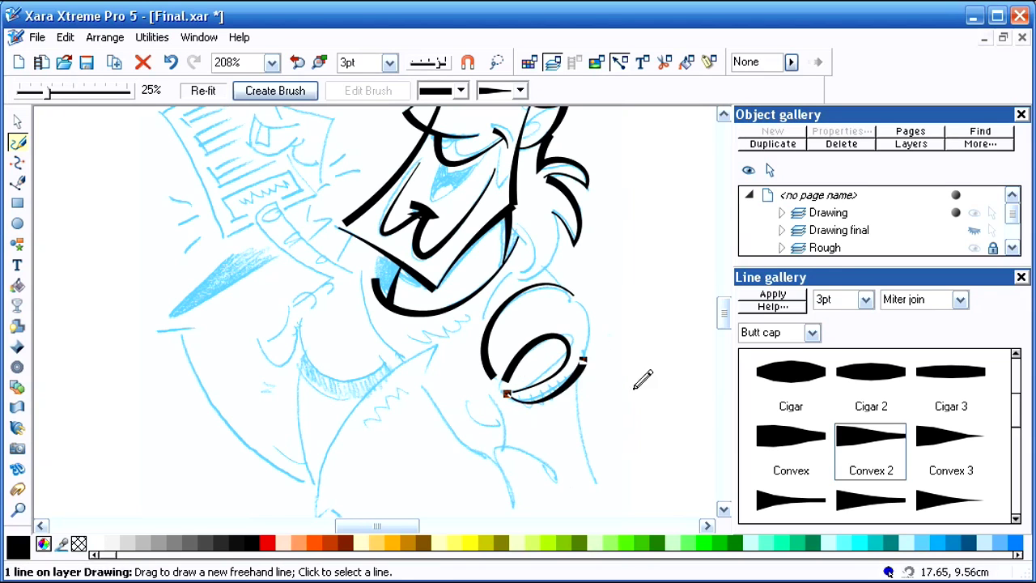
{"action": "key", "text": "Escape"}
Step: Set the line width to 1 pt and draw the small scribbled shading along the cuff's lower edge
{"action": "left_click", "coordinate": [389, 63]}
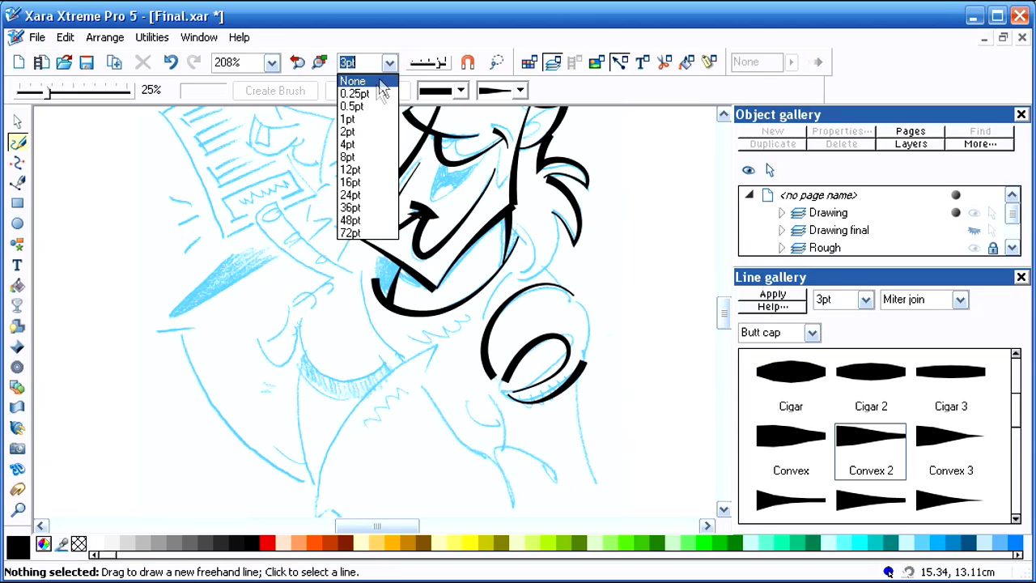
{"action": "left_click", "coordinate": [360, 120]}
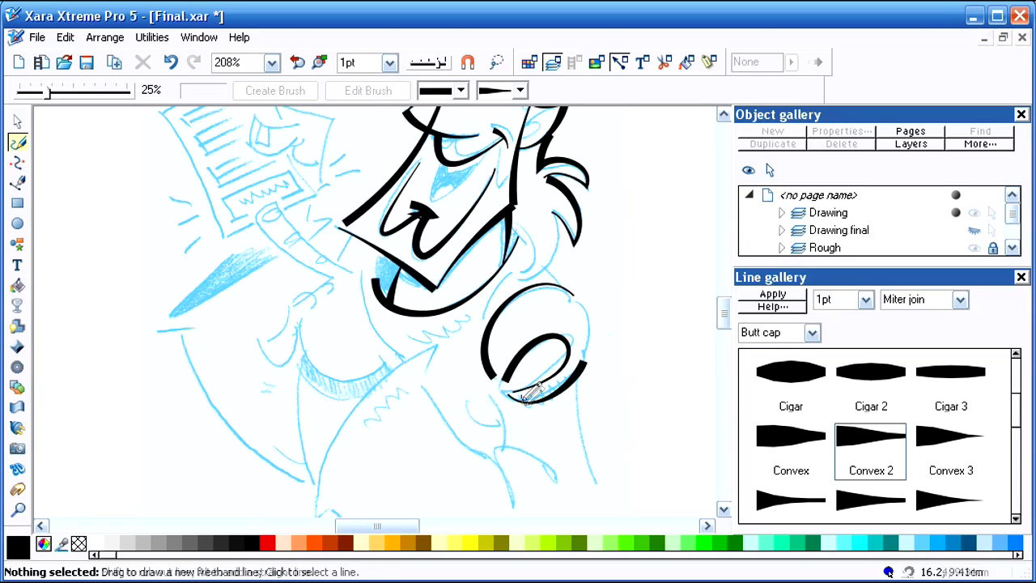
{"action": "left_click", "coordinate": [573, 381]}
{"action": "left_click", "coordinate": [615, 394]}
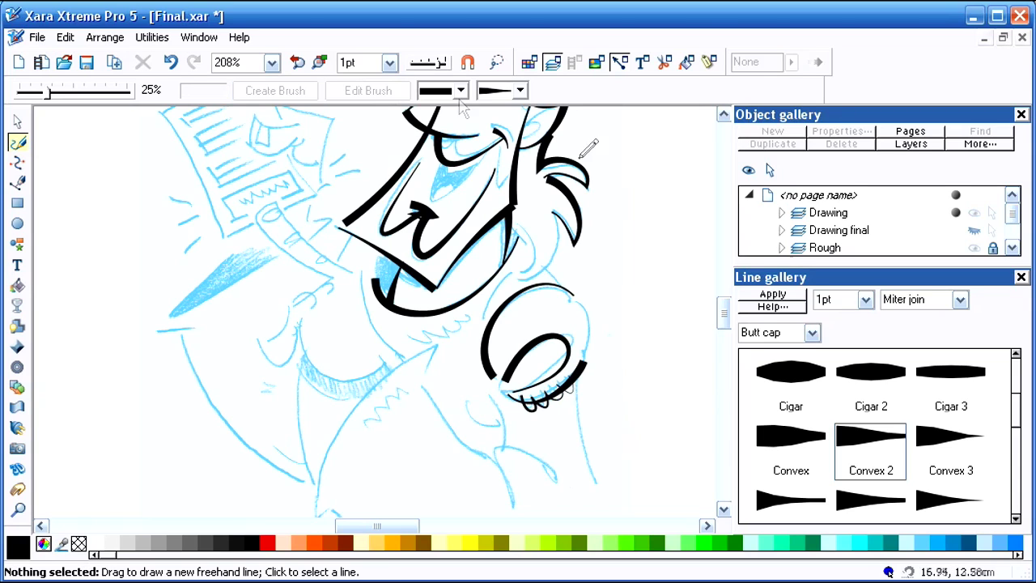
Step: Set the line width to 3 pt and draw the arm's inner edge and the rounded curve at its lower end
{"action": "left_click", "coordinate": [387, 70]}
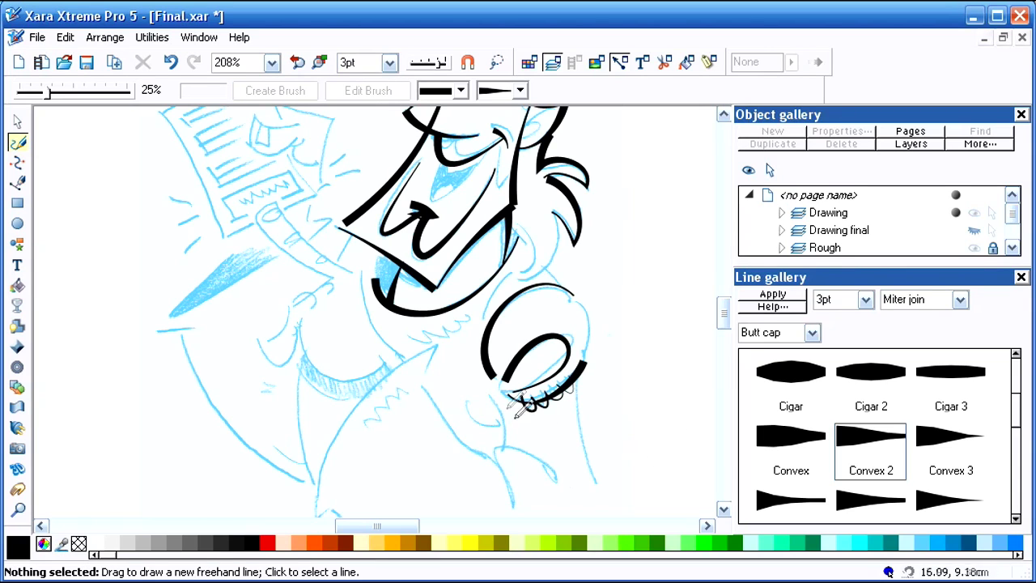
{"action": "left_click_drag", "start_coordinate": [498, 388], "coordinate": [497, 455]}
{"action": "left_click", "coordinate": [564, 427]}
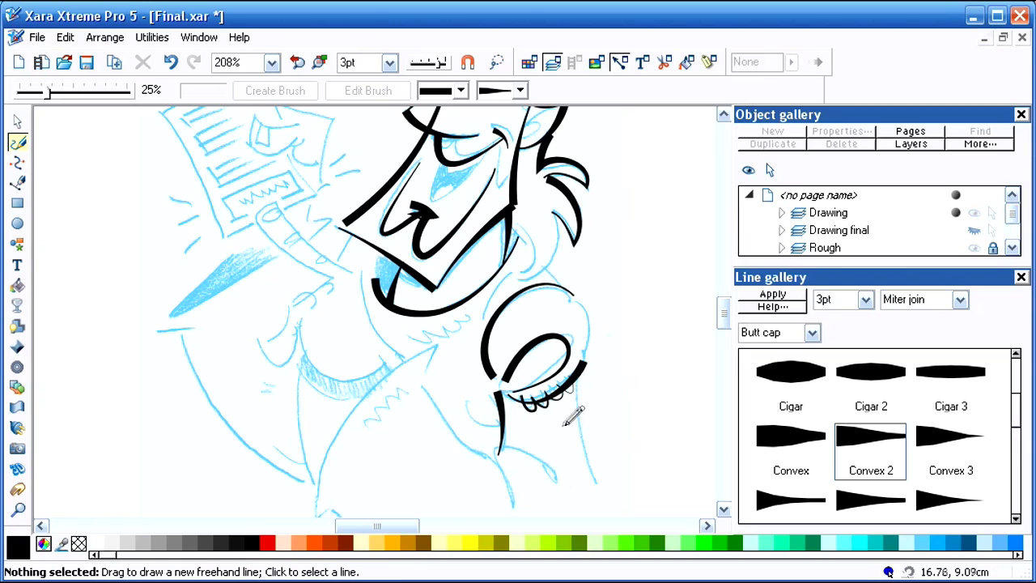
{"action": "mouse_move", "coordinate": [563, 429]}
{"action": "left_mouse_down"}
{"action": "mouse_move", "coordinate": [561, 445]}
{"action": "mouse_move", "coordinate": [513, 463]}
{"action": "mouse_move", "coordinate": [501, 455]}
{"action": "left_mouse_up"}
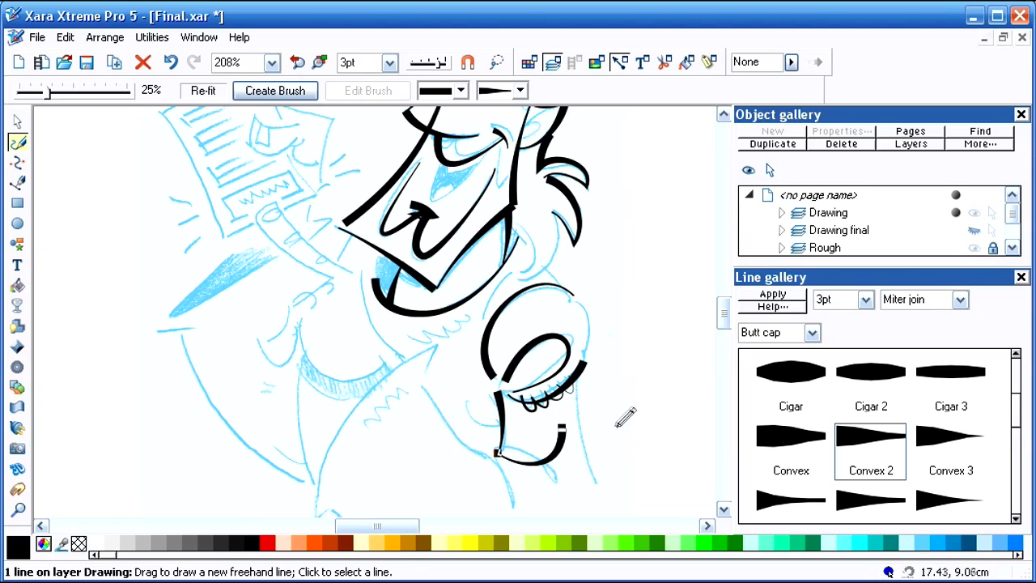
{"action": "left_click", "coordinate": [624, 416]}
Step: Trace the long torso curve from below the collar to the bottom of the sketch and adjust its bend
{"action": "scroll", "coordinate": [729, 332], "scroll_direction": "down", "scroll_amount": 3}
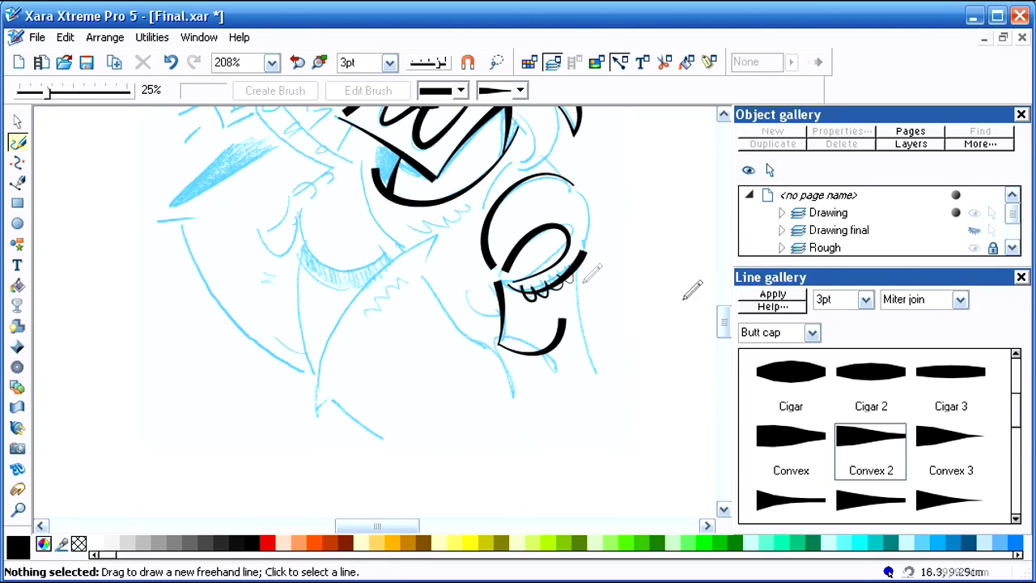
{"action": "left_click_drag", "start_coordinate": [412, 261], "coordinate": [315, 409]}
{"action": "key", "text": "F4"}
{"action": "mouse_move", "coordinate": [379, 322]}
{"action": "left_mouse_down"}
{"action": "mouse_move", "coordinate": [352, 314]}
{"action": "mouse_move", "coordinate": [383, 320]}
{"action": "mouse_move", "coordinate": [360, 296]}
{"action": "left_mouse_up"}
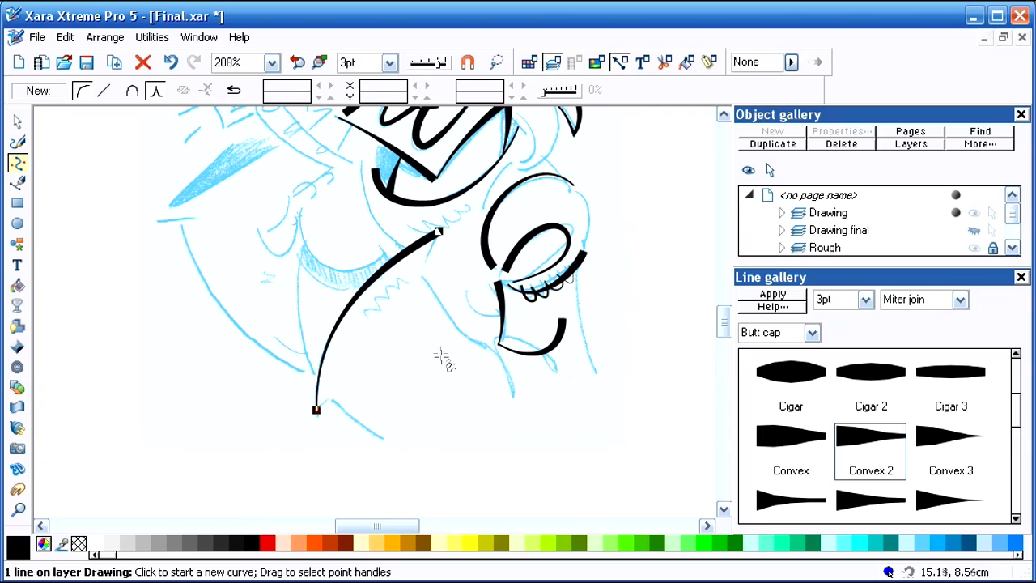
{"action": "key", "text": "F2"}
{"action": "left_click", "coordinate": [434, 369]}
{"action": "key", "text": "F3"}
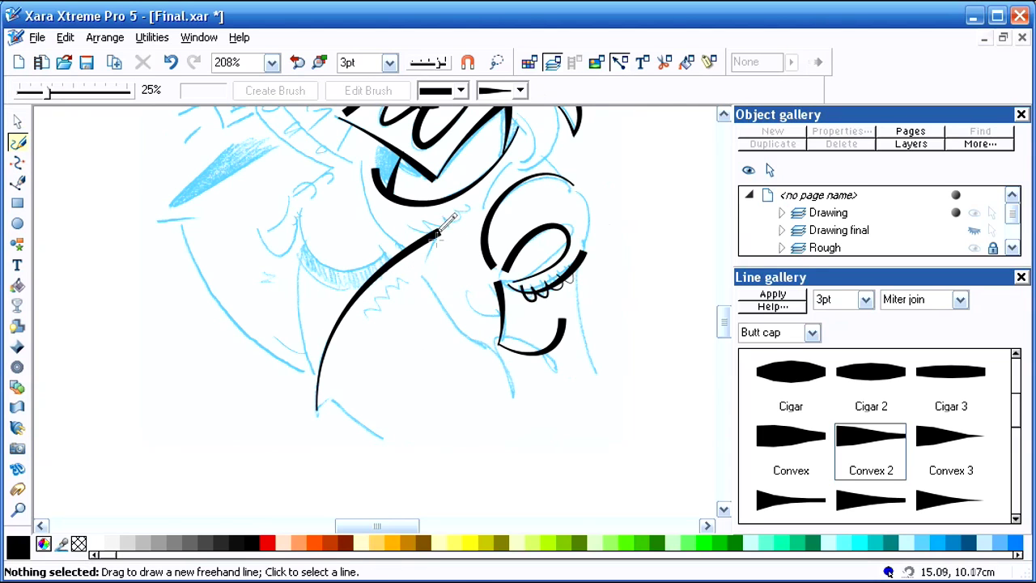
Step: Trace the torso edge beside the arm, the arm's outer edge and the outer side of the sleeve with freehand lines
{"action": "mouse_move", "coordinate": [423, 269]}
{"action": "left_mouse_down"}
{"action": "mouse_move", "coordinate": [446, 308]}
{"action": "mouse_move", "coordinate": [495, 346]}
{"action": "mouse_move", "coordinate": [490, 413]}
{"action": "left_mouse_up"}
{"action": "key", "text": "Escape"}
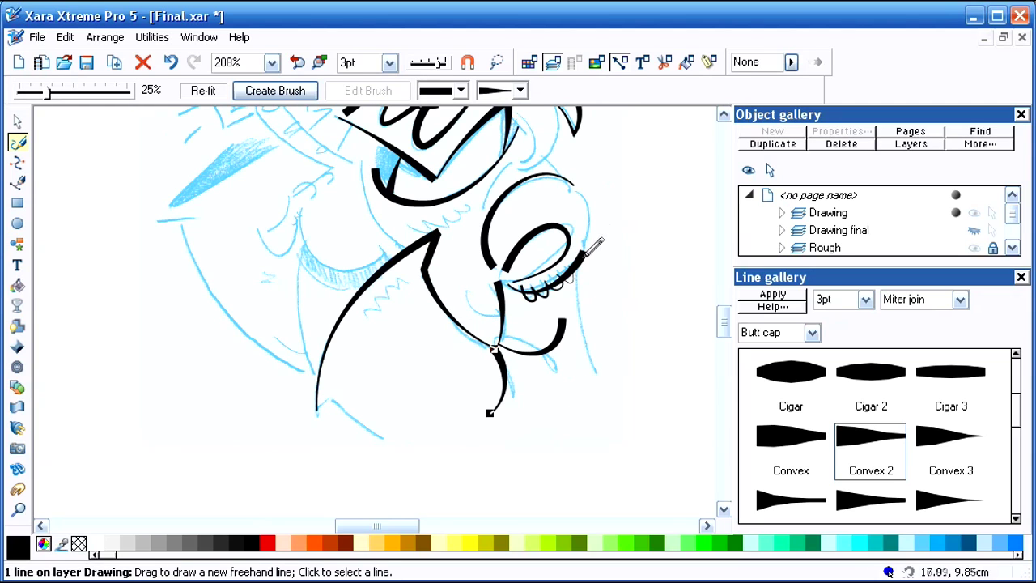
{"action": "mouse_move", "coordinate": [584, 257]}
{"action": "left_mouse_down"}
{"action": "mouse_move", "coordinate": [577, 306]}
{"action": "mouse_move", "coordinate": [599, 375]}
{"action": "left_mouse_up"}
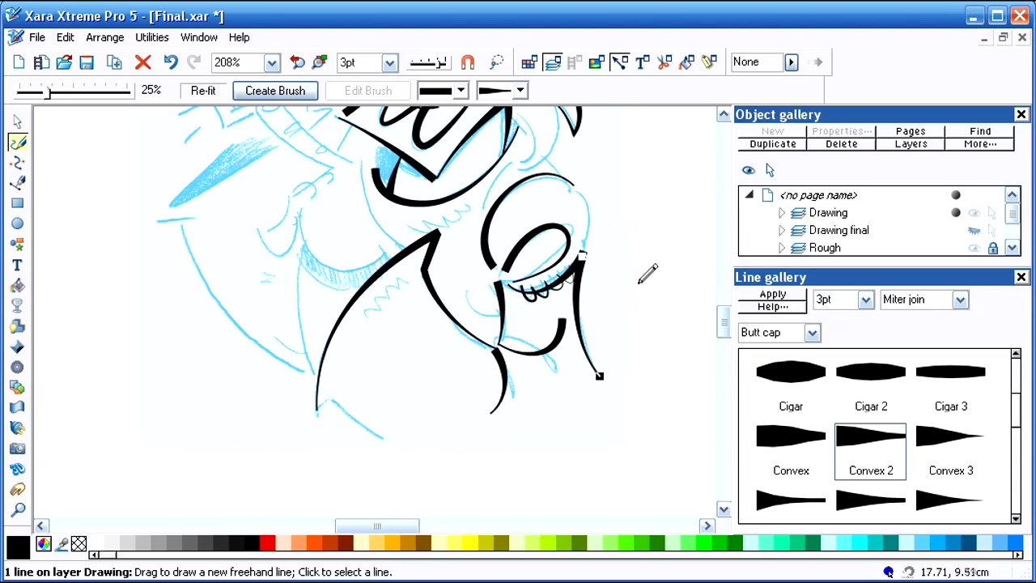
{"action": "key", "text": "Escape"}
{"action": "mouse_move", "coordinate": [578, 182]}
{"action": "left_mouse_down"}
{"action": "mouse_move", "coordinate": [593, 233]}
{"action": "mouse_move", "coordinate": [583, 256]}
{"action": "left_mouse_up"}
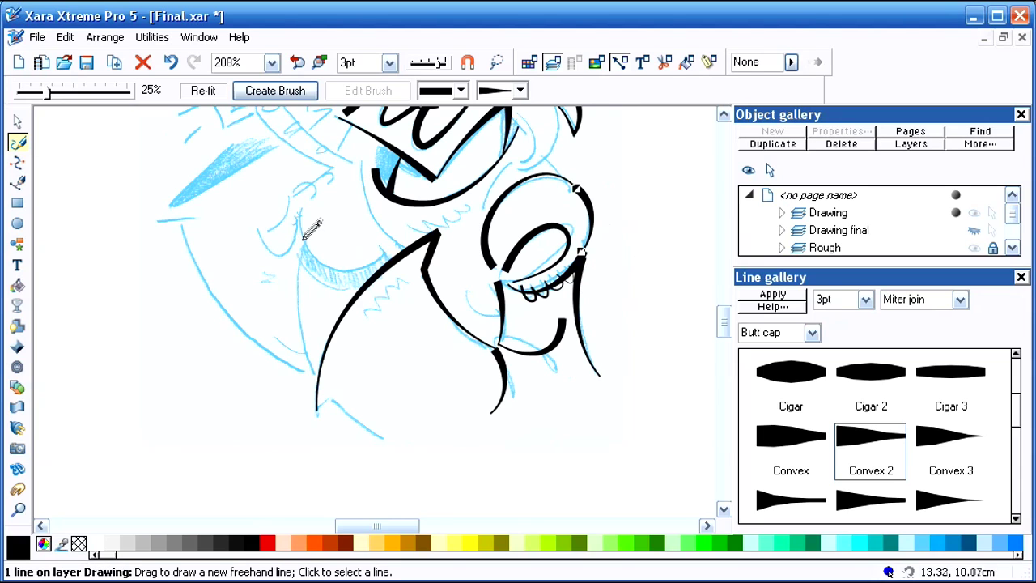
Step: Trace the near-vertical edge beside the lower torso and the curve along the top of the blue-shaded band with freehand lines
{"action": "mouse_move", "coordinate": [304, 237]}
{"action": "left_mouse_down"}
{"action": "mouse_move", "coordinate": [295, 300]}
{"action": "mouse_move", "coordinate": [308, 372]}
{"action": "left_mouse_up"}
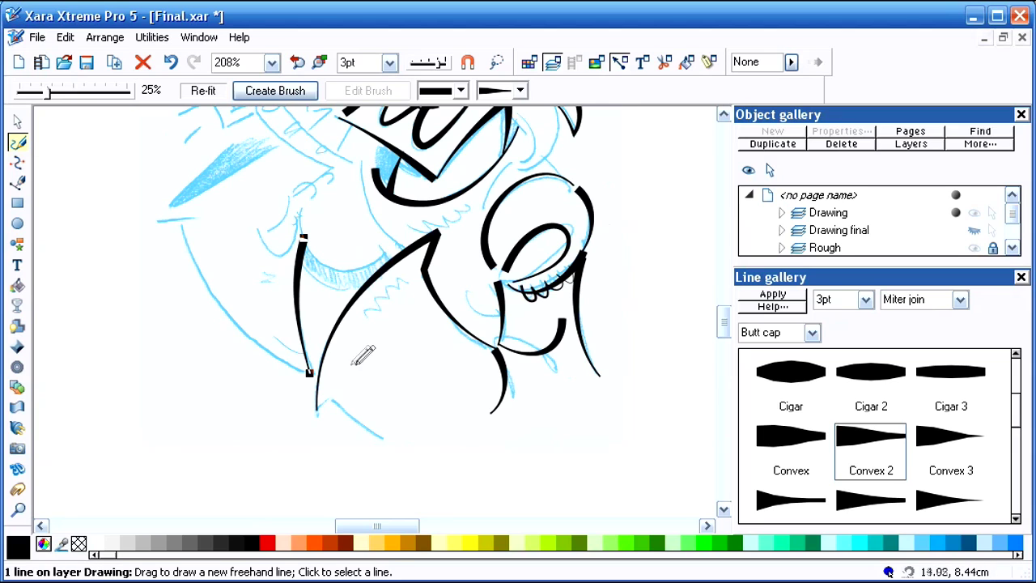
{"action": "key", "text": "Escape"}
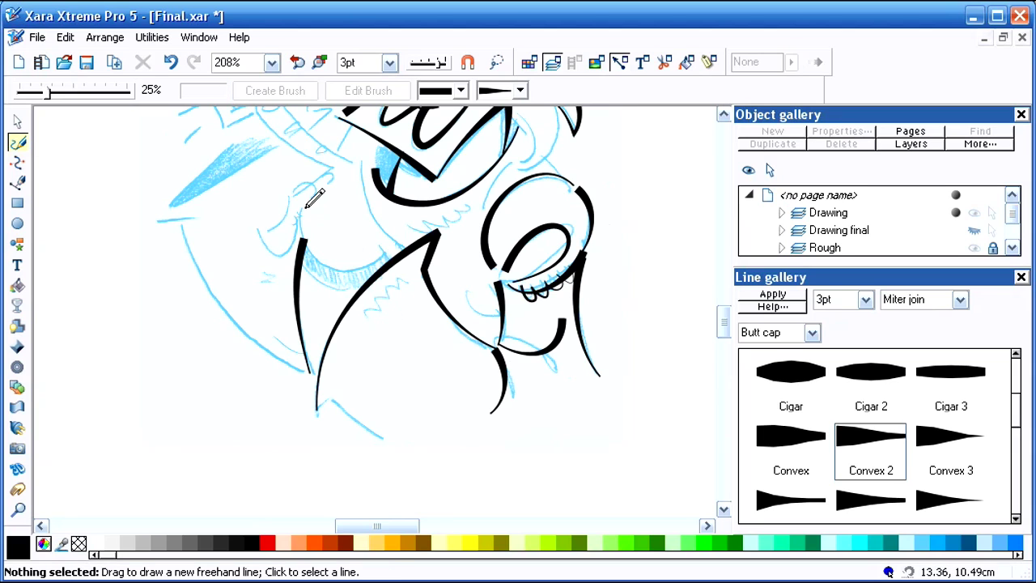
{"action": "mouse_move", "coordinate": [303, 212]}
{"action": "left_mouse_down"}
{"action": "mouse_move", "coordinate": [317, 253]}
{"action": "mouse_move", "coordinate": [340, 268]}
{"action": "mouse_move", "coordinate": [384, 253]}
{"action": "left_mouse_up"}
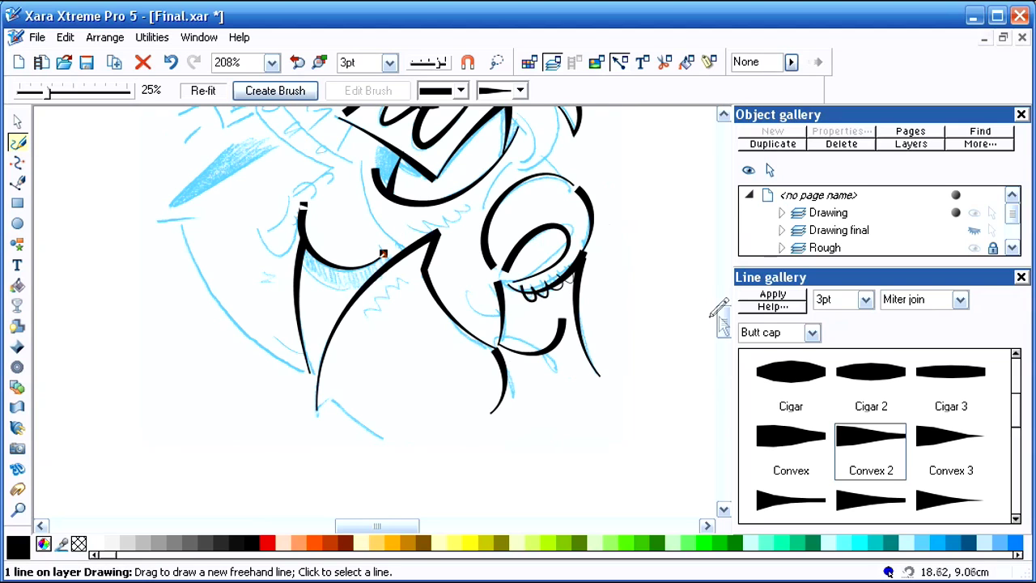
Step: View the whole character and toggle the Rough layer's visibility to compare the inked lines with the sketch
{"action": "scroll", "coordinate": [725, 323], "scroll_direction": "up", "scroll_amount": 3}
{"action": "left_click", "coordinate": [319, 61]}
{"action": "key", "text": "Escape"}
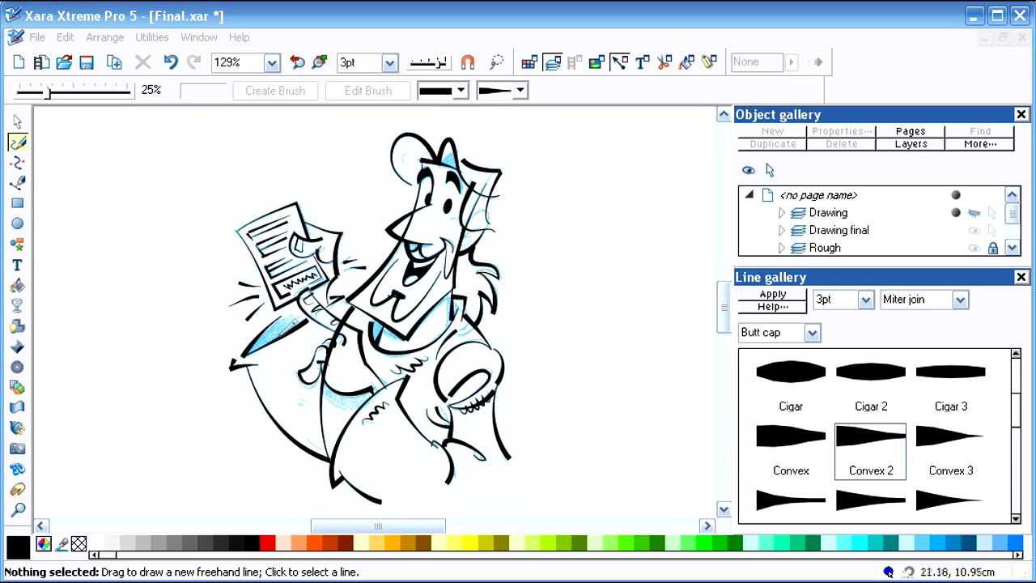
{"action": "left_click", "coordinate": [975, 249]}
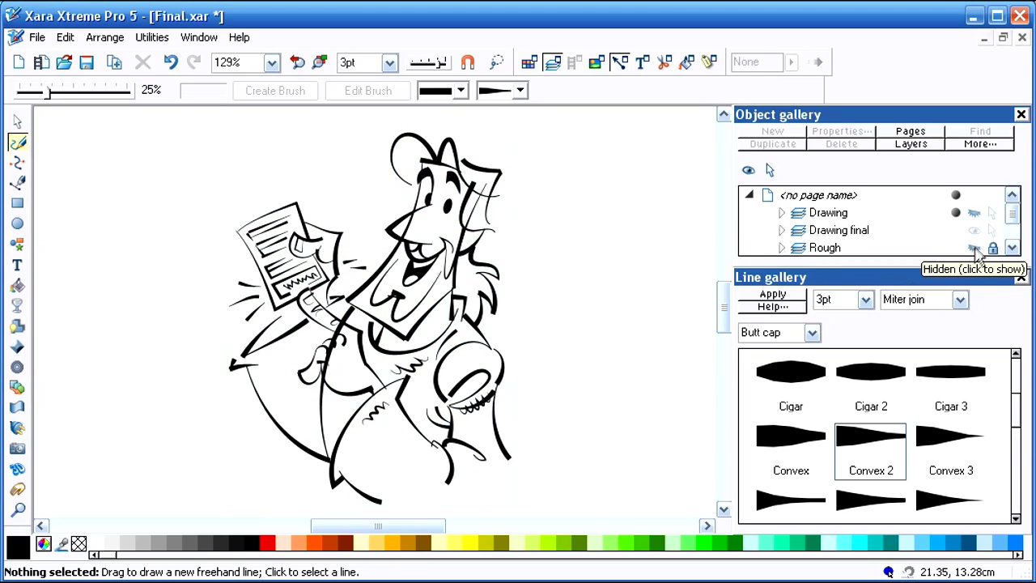
{"action": "left_click", "coordinate": [976, 250]}
{"action": "left_click", "coordinate": [976, 250]}
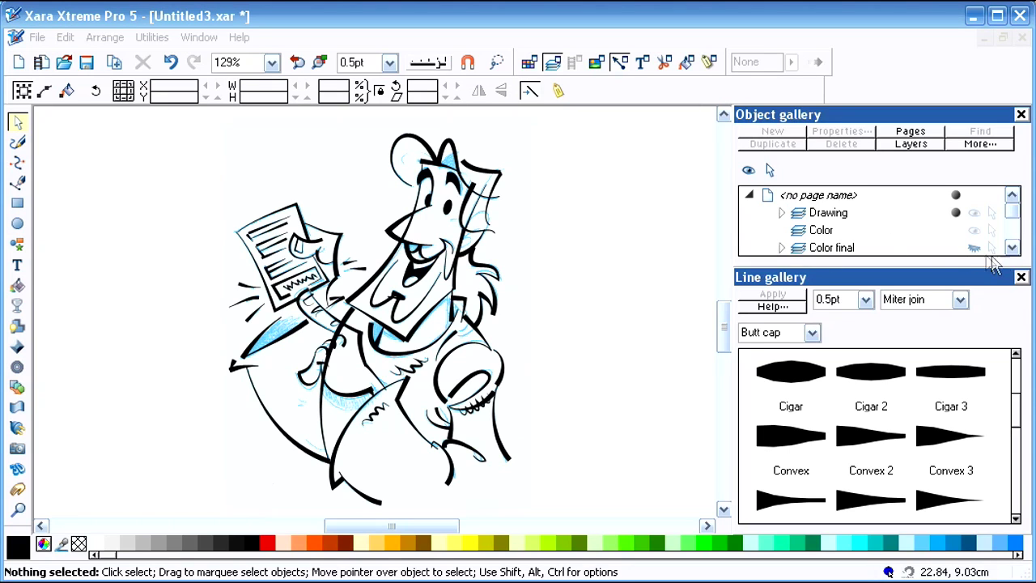
Step: Hide the Rough layer and make the Color layer active
{"action": "left_click", "coordinate": [1013, 248]}
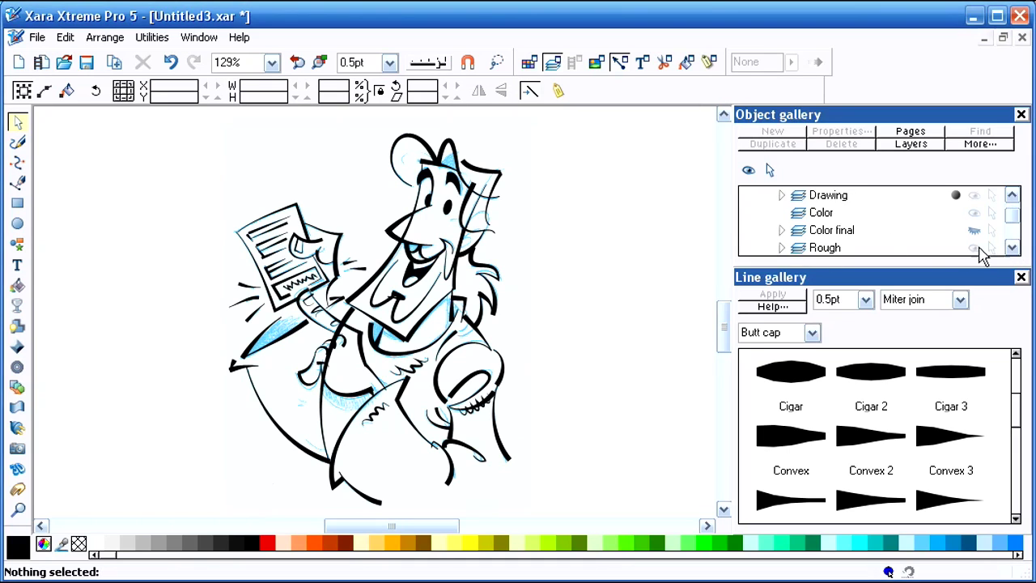
{"action": "left_click", "coordinate": [976, 248]}
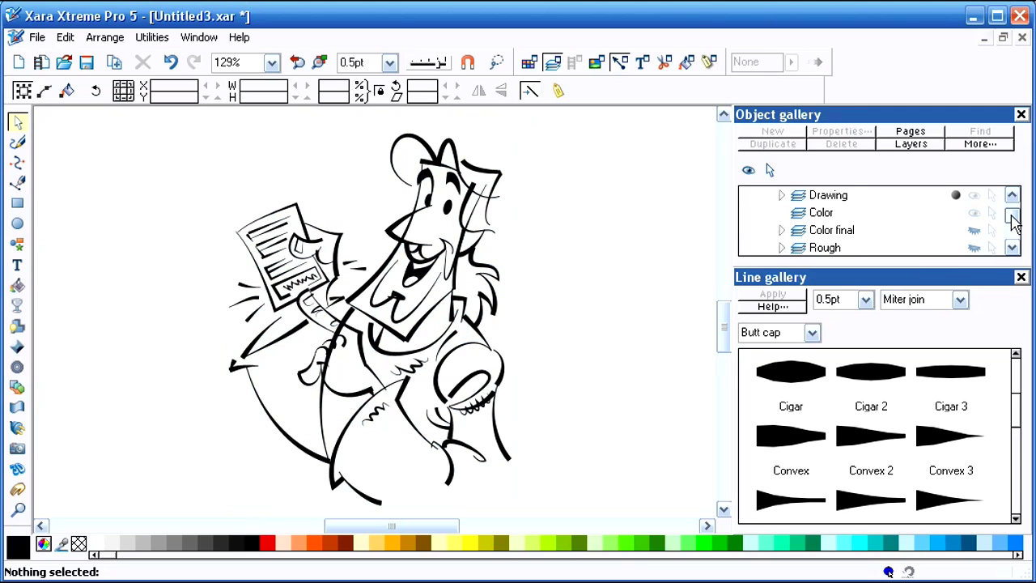
{"action": "scroll", "coordinate": [1012, 216], "scroll_direction": "up", "scroll_amount": 1}
{"action": "left_click", "coordinate": [863, 230]}
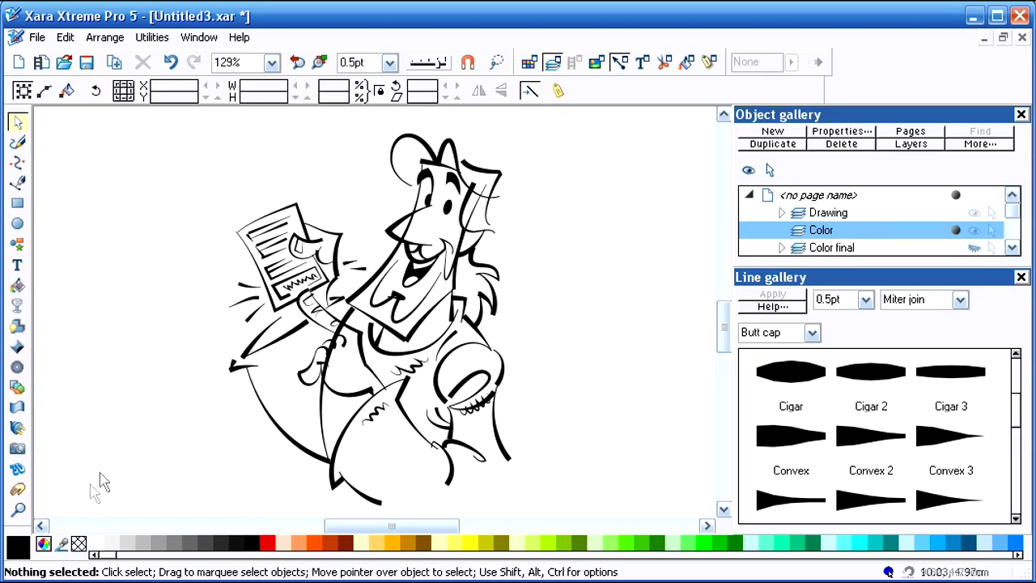
Step: Draw a closed straight-edged shape over the face and neck with no line and a pale peach fill
{"action": "left_click", "coordinate": [79, 549], "text": "shift"}
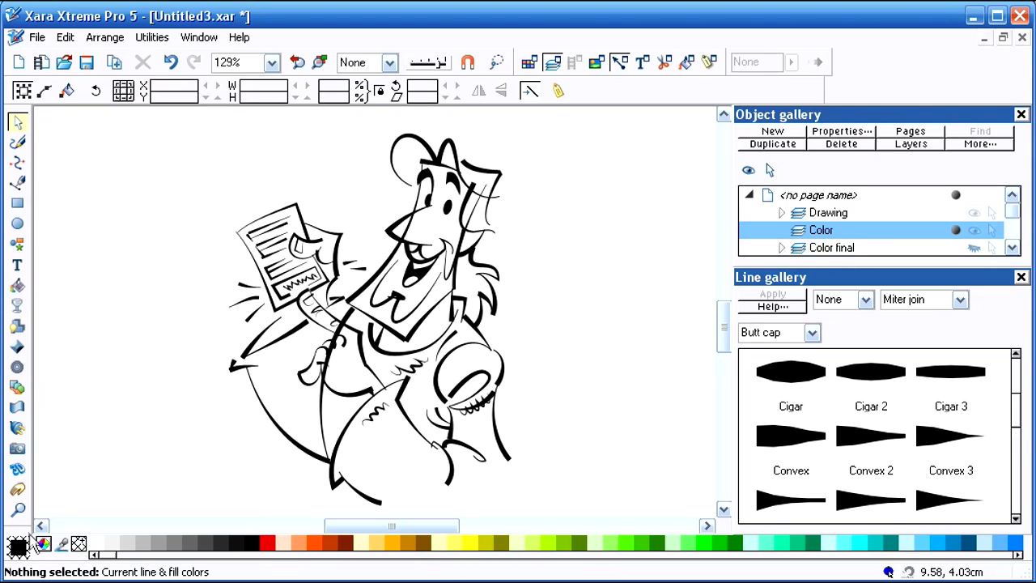
{"action": "left_click", "coordinate": [286, 545]}
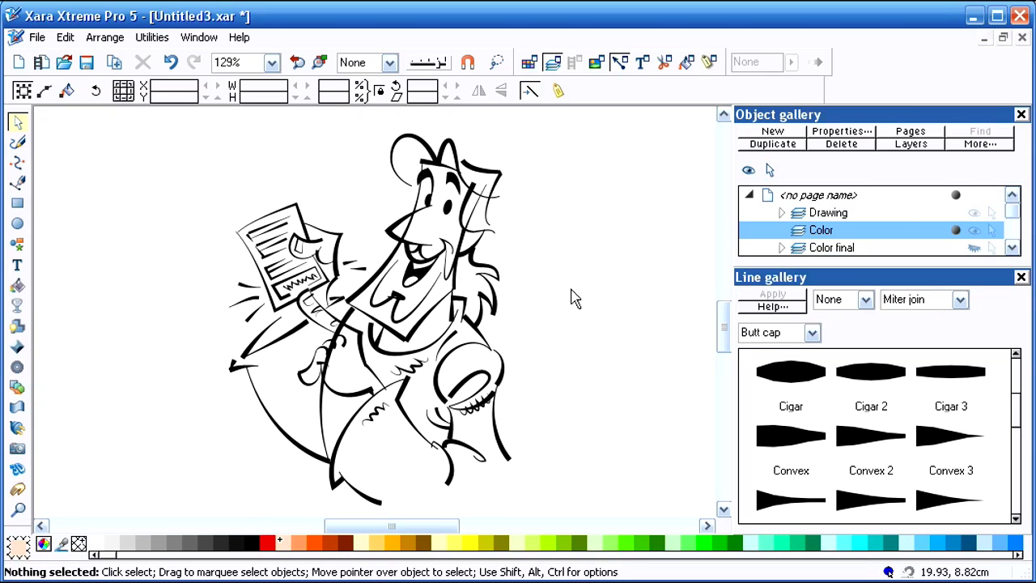
{"action": "key", "text": "shift+F2"}
{"action": "left_click_drag", "start_coordinate": [324, 145], "coordinate": [497, 386]}
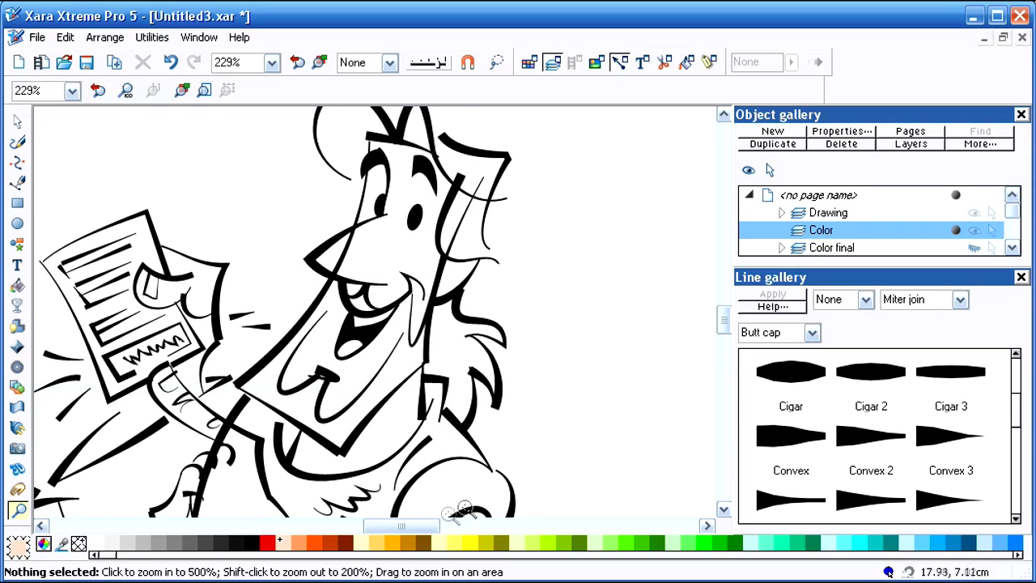
{"action": "left_click_drag", "start_coordinate": [405, 526], "coordinate": [400, 526]}
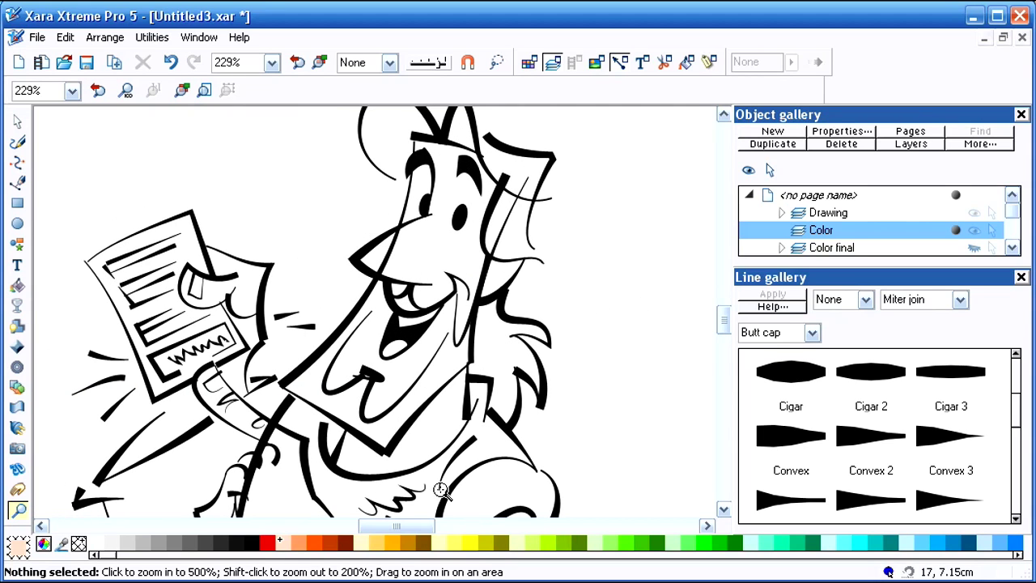
{"action": "left_click", "coordinate": [21, 186]}
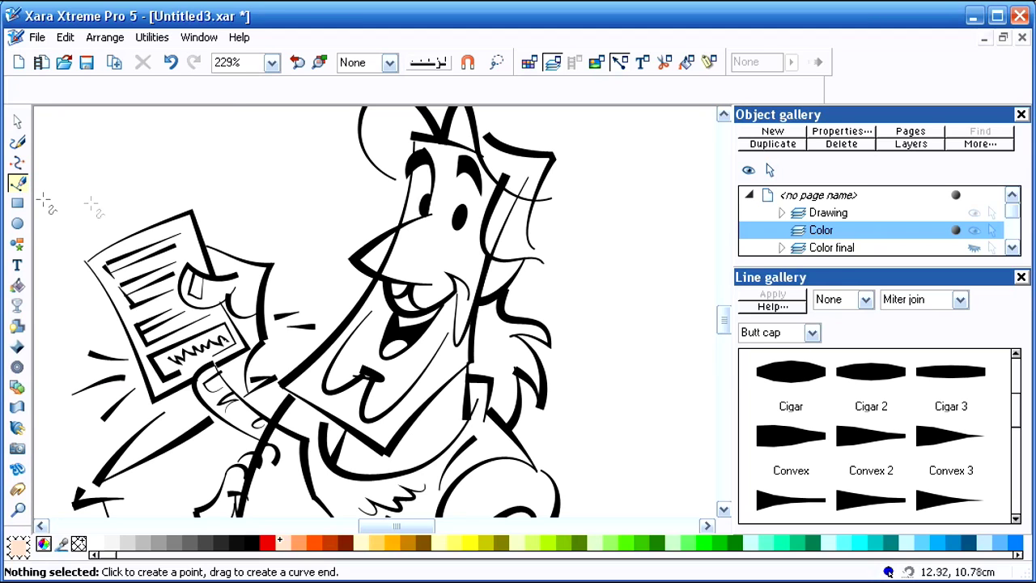
{"action": "left_click", "coordinate": [413, 136]}
{"action": "left_click", "coordinate": [523, 169]}
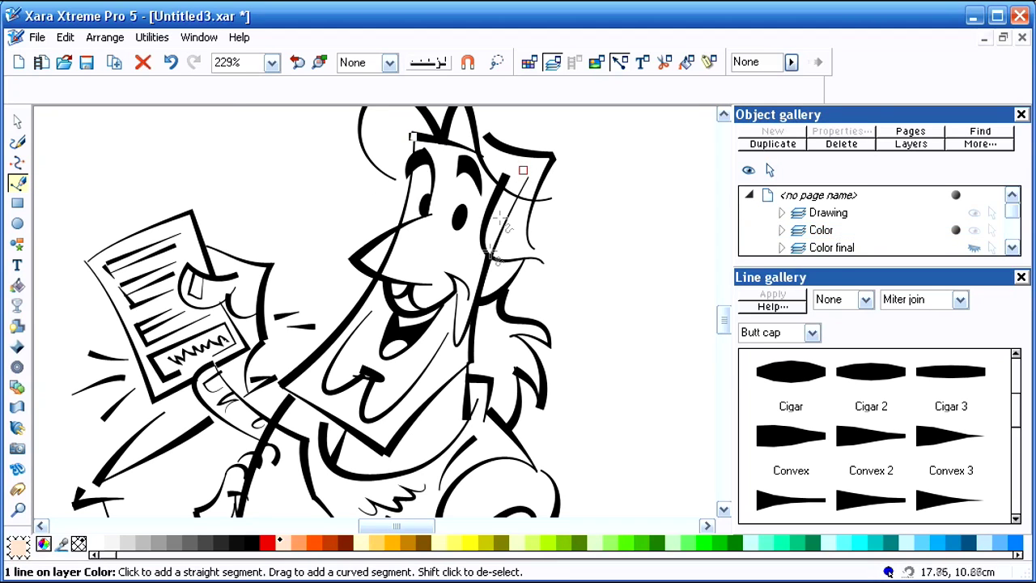
{"action": "left_click", "coordinate": [471, 366]}
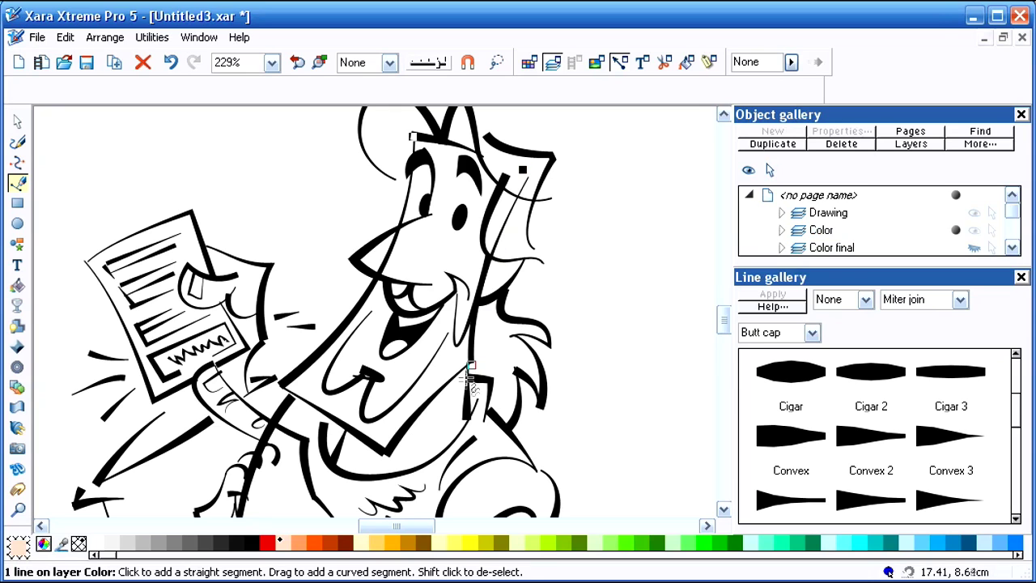
{"action": "left_click", "coordinate": [466, 423]}
{"action": "left_click", "coordinate": [327, 470]}
{"action": "left_click", "coordinate": [344, 425]}
{"action": "left_click", "coordinate": [283, 384]}
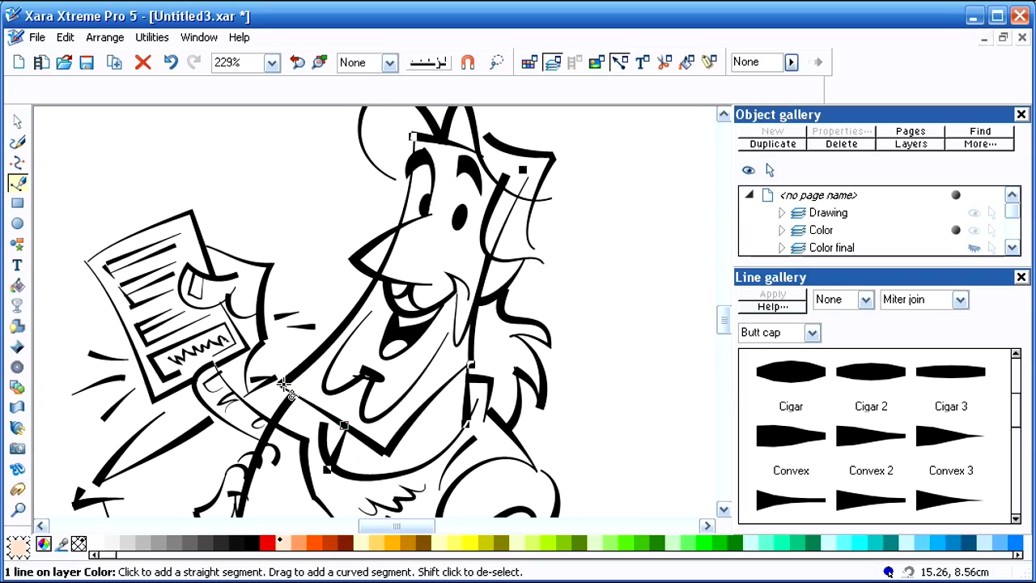
{"action": "left_click", "coordinate": [413, 136]}
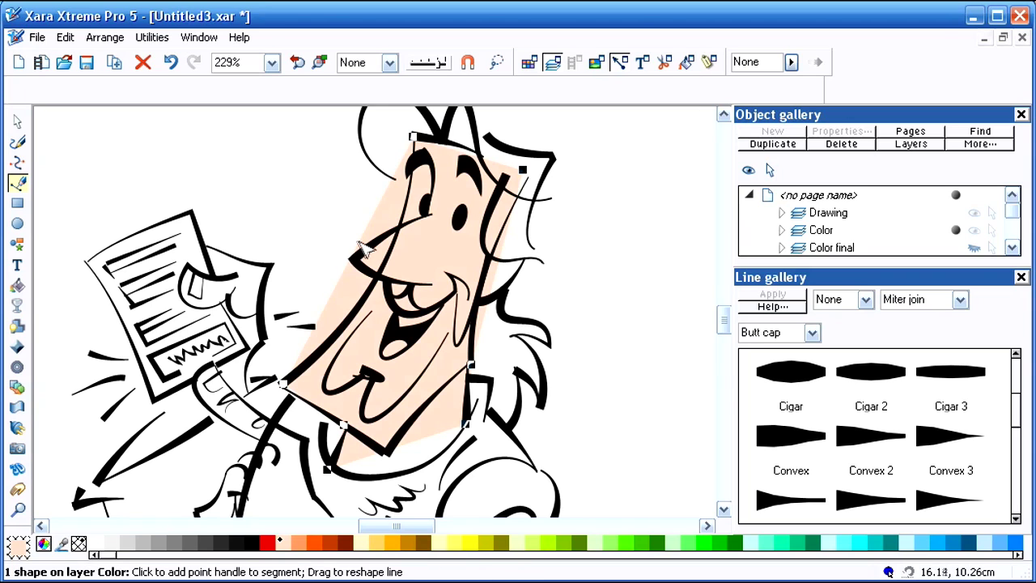
Step: Bend the edges of the peach shape and adjust its jaw point to follow the face, neck and forehead outlines
{"action": "left_click_drag", "start_coordinate": [358, 254], "coordinate": [386, 262]}
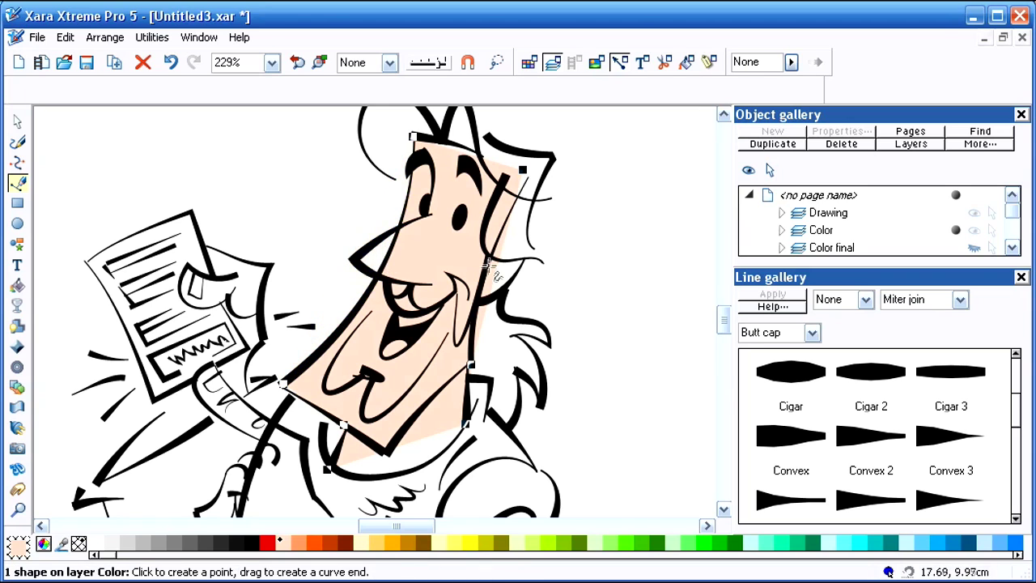
{"action": "left_click_drag", "start_coordinate": [495, 273], "coordinate": [490, 286]}
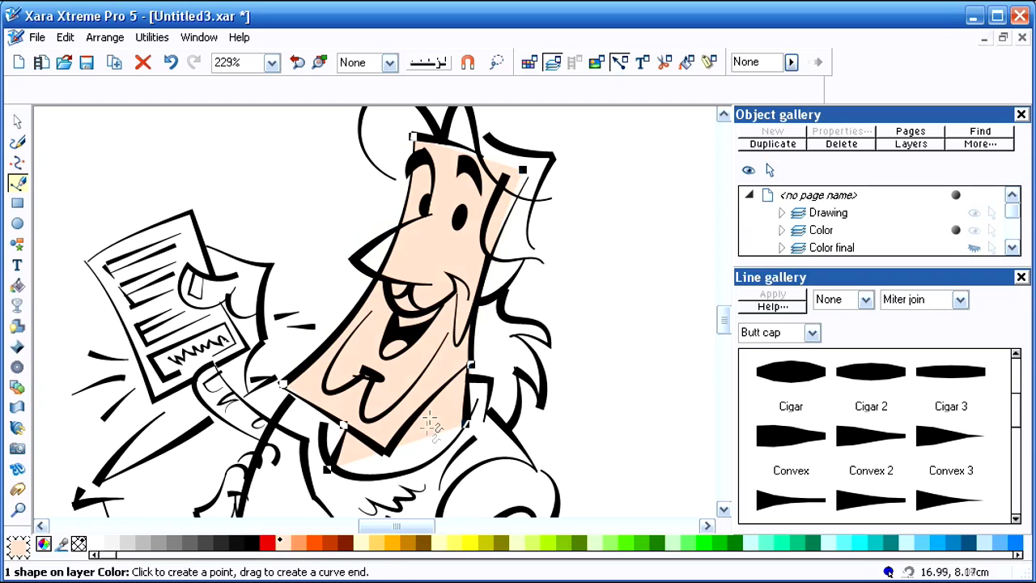
{"action": "left_click_drag", "start_coordinate": [427, 437], "coordinate": [430, 468]}
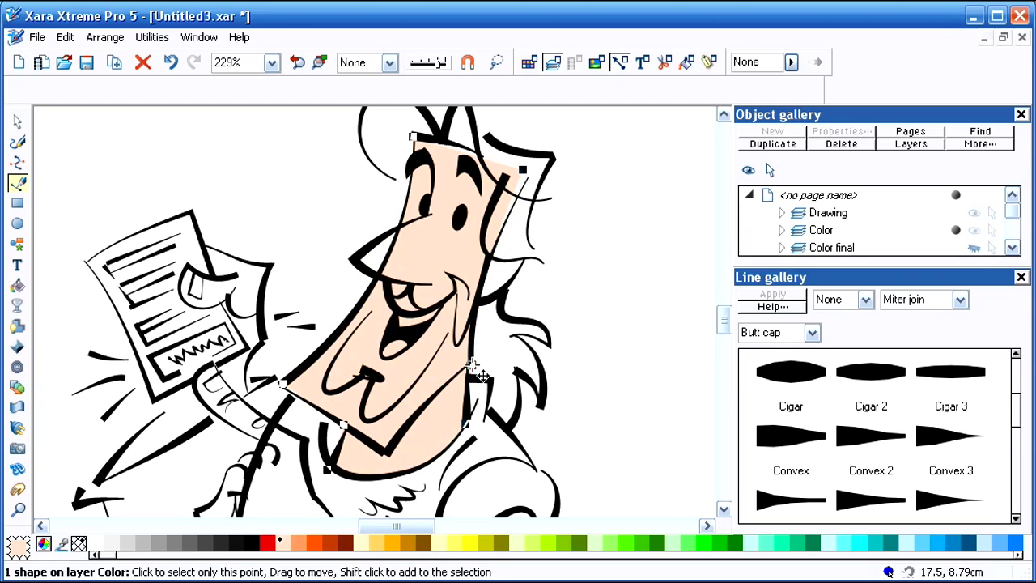
{"action": "left_click_drag", "start_coordinate": [469, 363], "coordinate": [469, 363]}
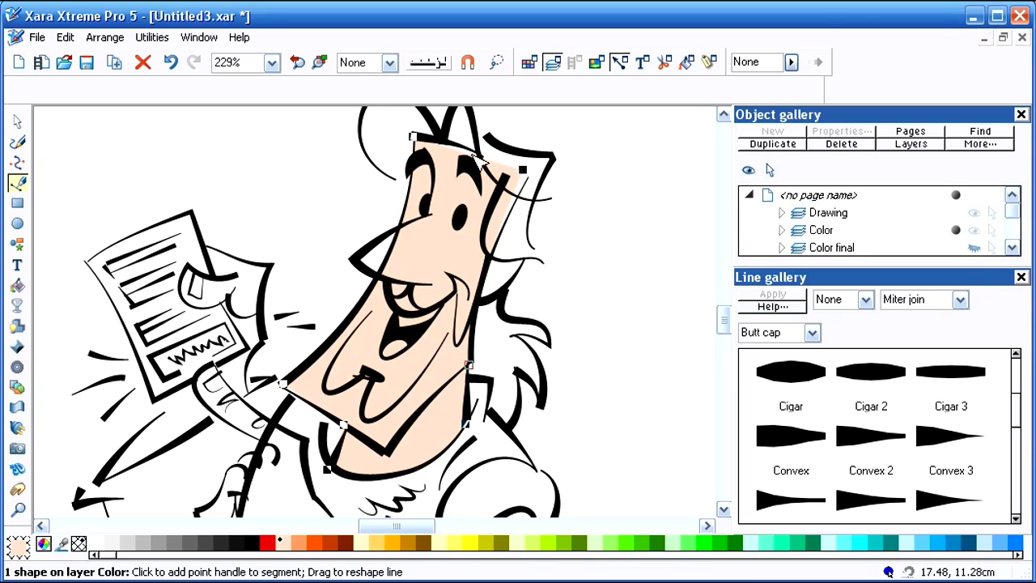
{"action": "left_click_drag", "start_coordinate": [478, 159], "coordinate": [480, 156]}
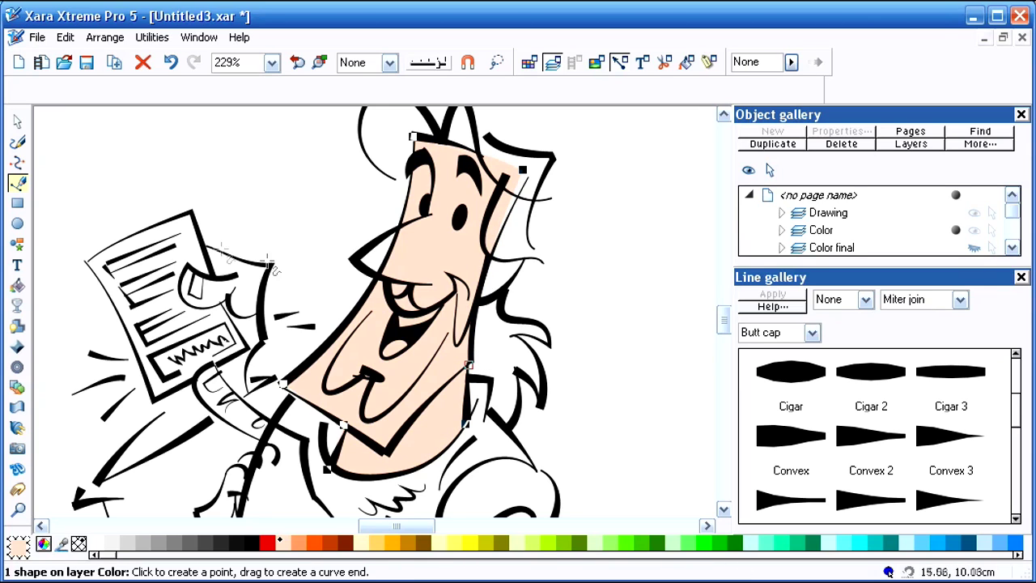
Step: Draw a freehand peach shape filling the gap at the lower ear beside the face, and deselect it
{"action": "left_click", "coordinate": [17, 142]}
{"action": "key", "text": "Escape"}
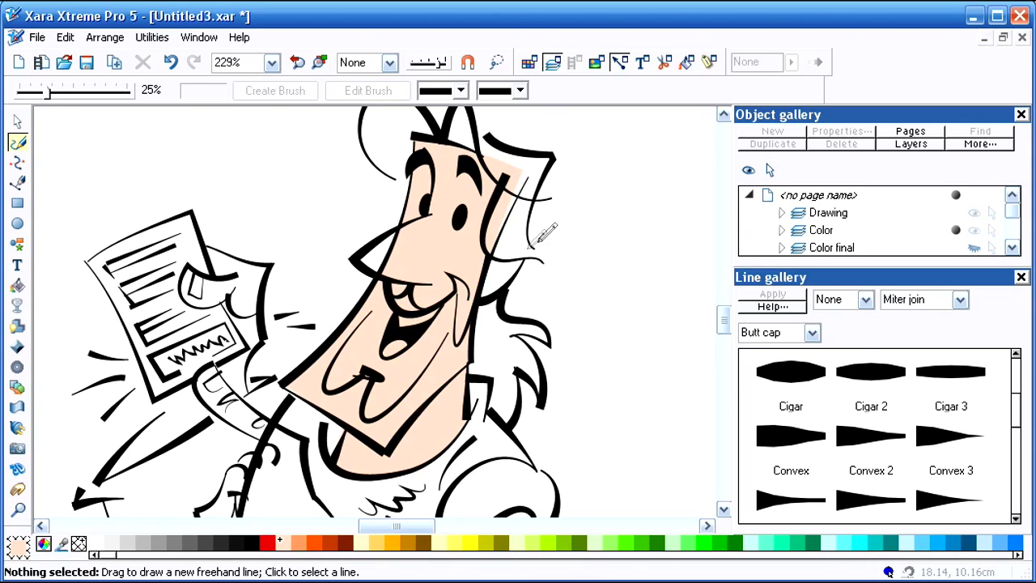
{"action": "left_click", "coordinate": [492, 290]}
{"action": "mouse_move", "coordinate": [486, 285]}
{"action": "left_mouse_down"}
{"action": "mouse_move", "coordinate": [500, 252]}
{"action": "mouse_move", "coordinate": [536, 255]}
{"action": "mouse_move", "coordinate": [527, 259]}
{"action": "left_mouse_up"}
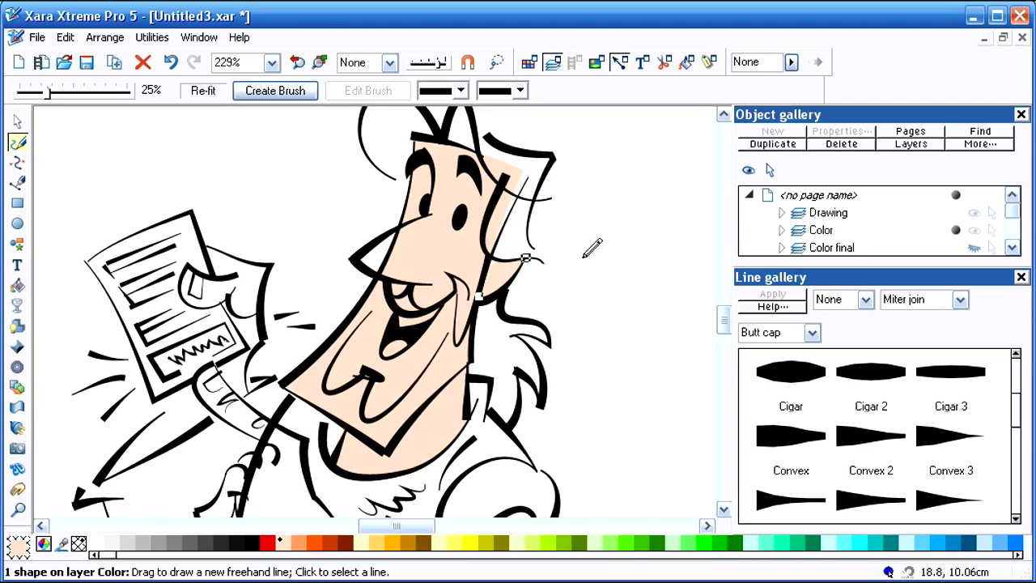
{"action": "key", "text": "F4"}
{"action": "left_click", "coordinate": [495, 259]}
{"action": "key", "text": "F2"}
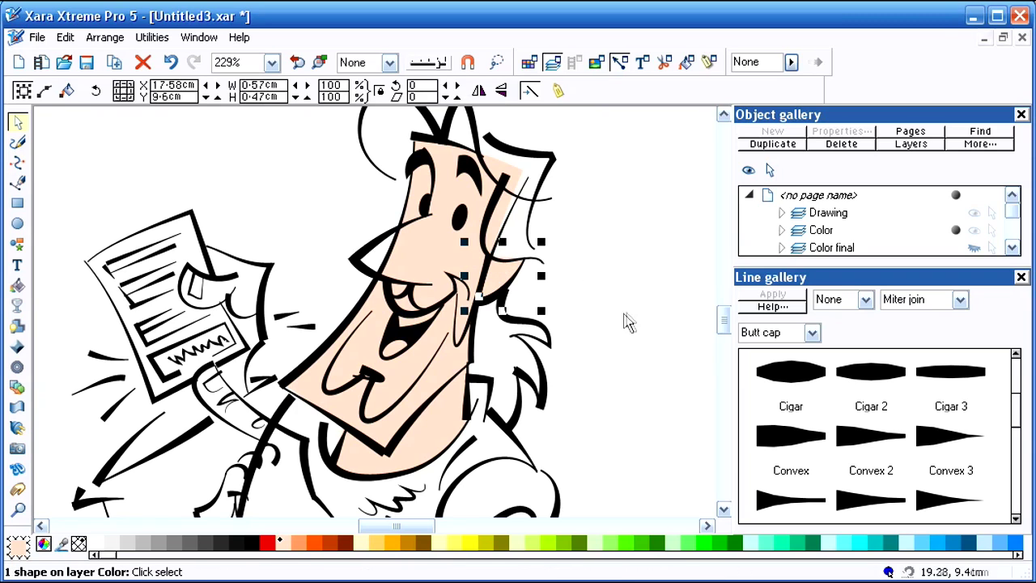
{"action": "left_click", "coordinate": [672, 306]}
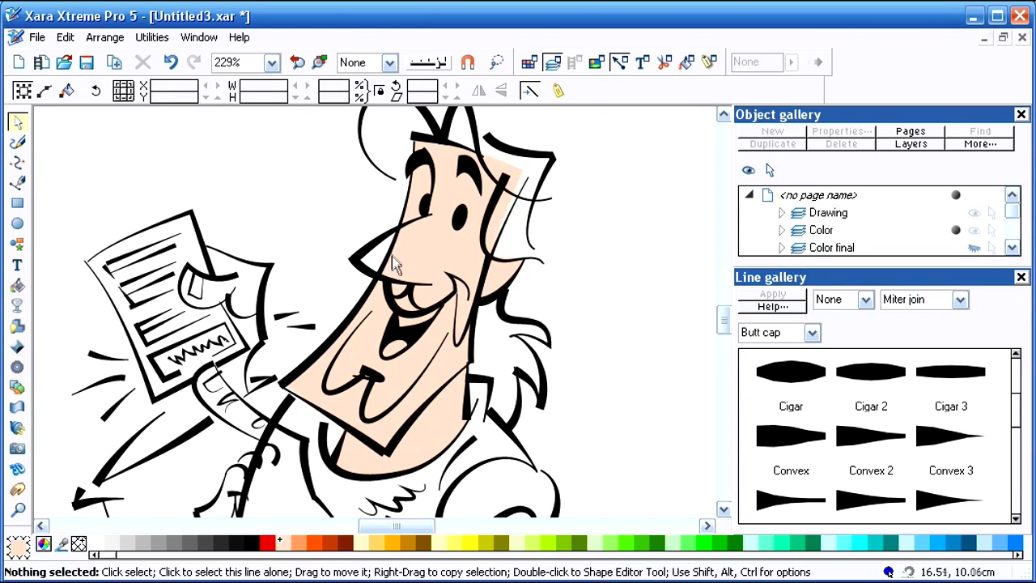
Step: Move the black forehead-to-chin face line to the Color layer in the same position, and check by toggling that layer's visibility
{"action": "left_click", "coordinate": [364, 315]}
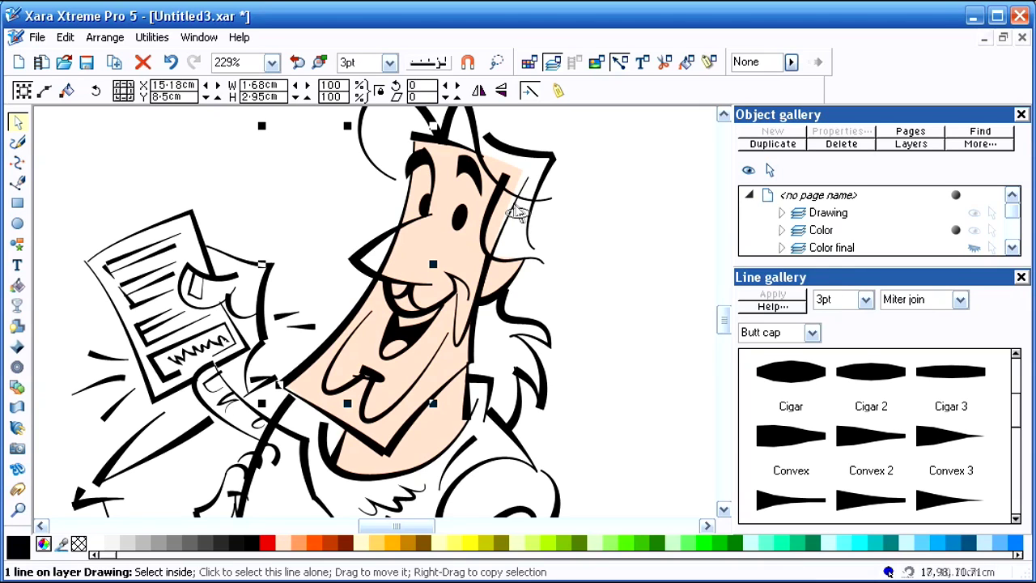
{"action": "key", "text": "Delete"}
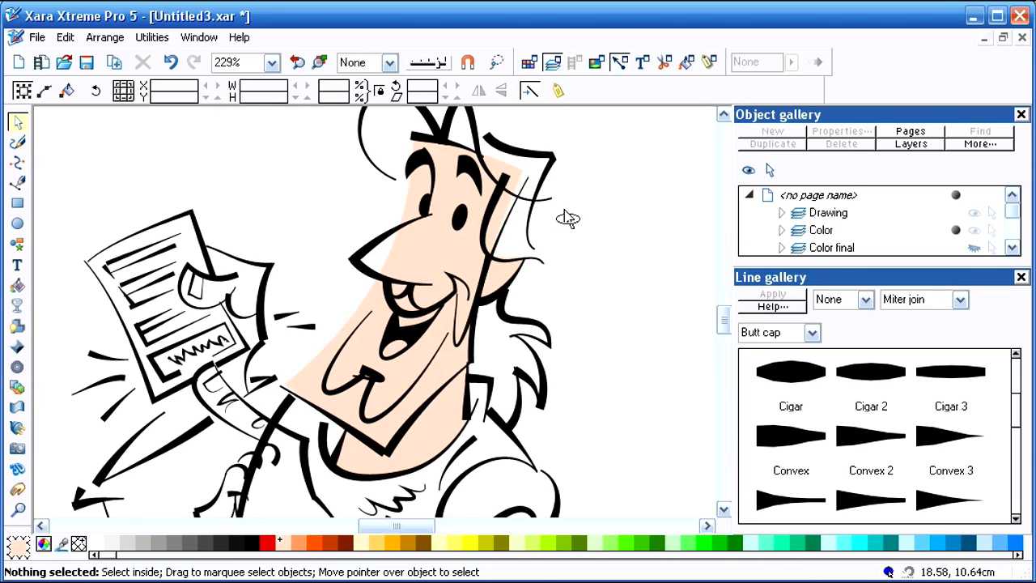
{"action": "key", "text": "ctrl+shift+v"}
{"action": "key", "text": "ctrl+shift+a"}
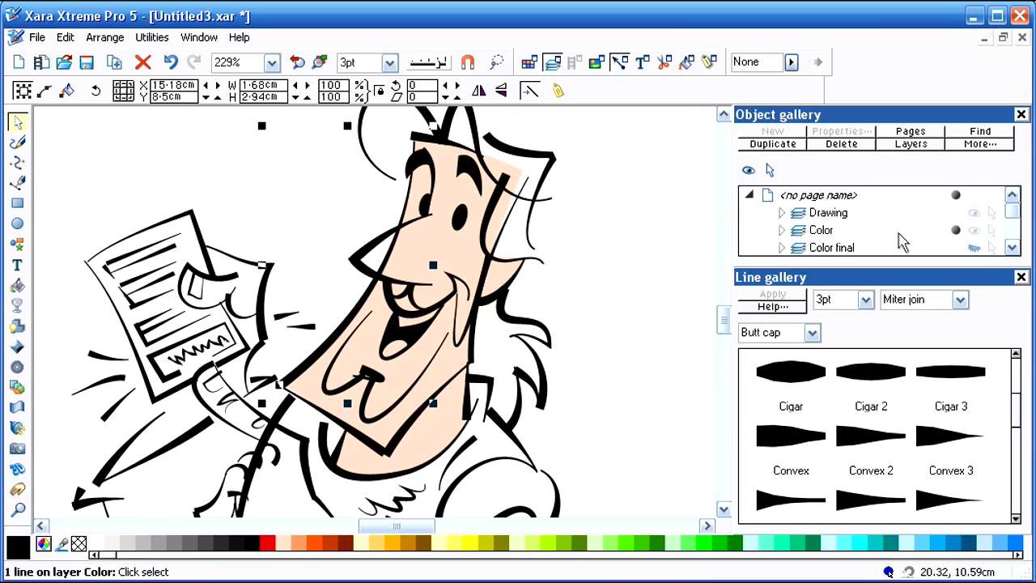
{"action": "left_click", "coordinate": [974, 230]}
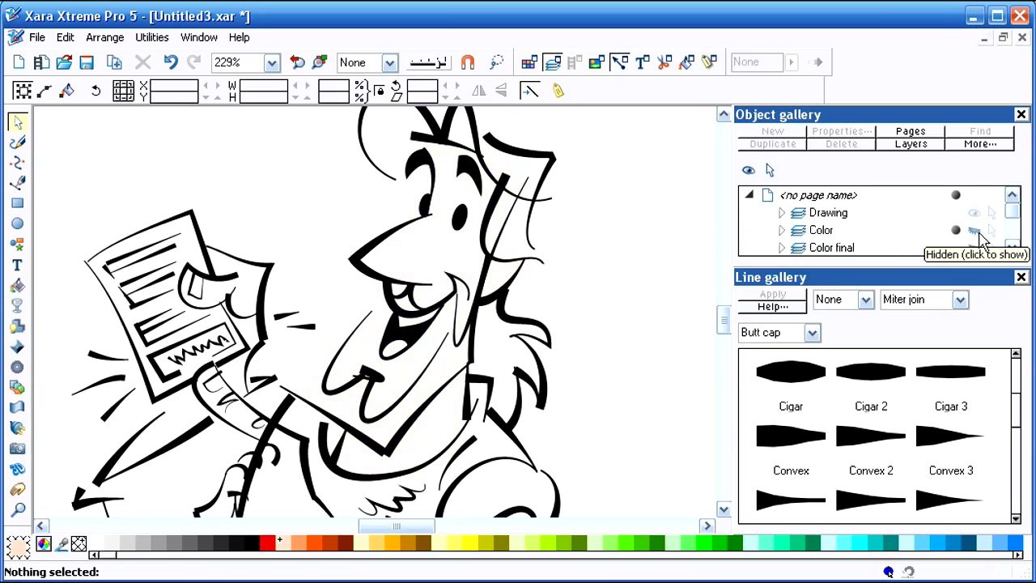
{"action": "left_click", "coordinate": [974, 230]}
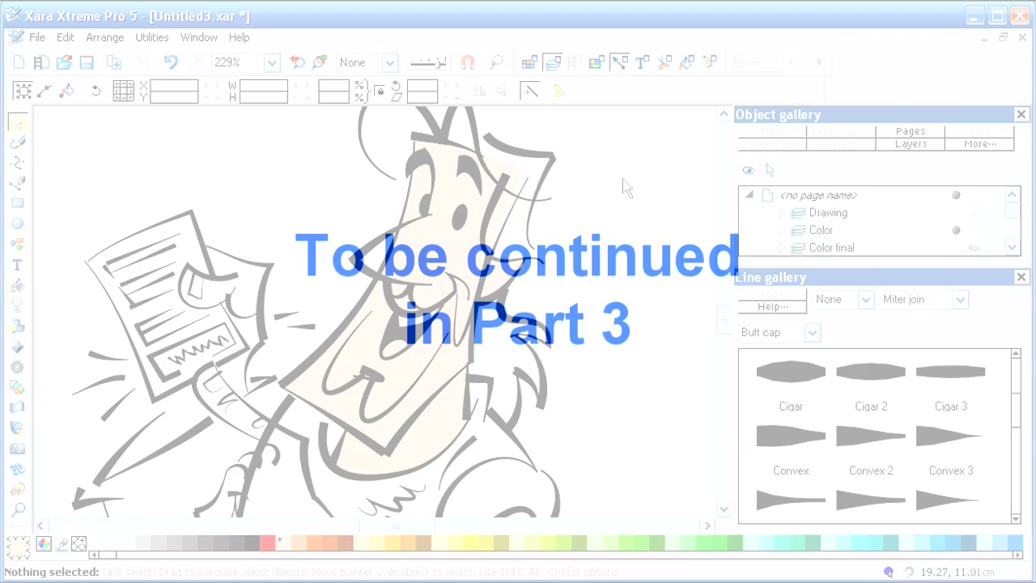